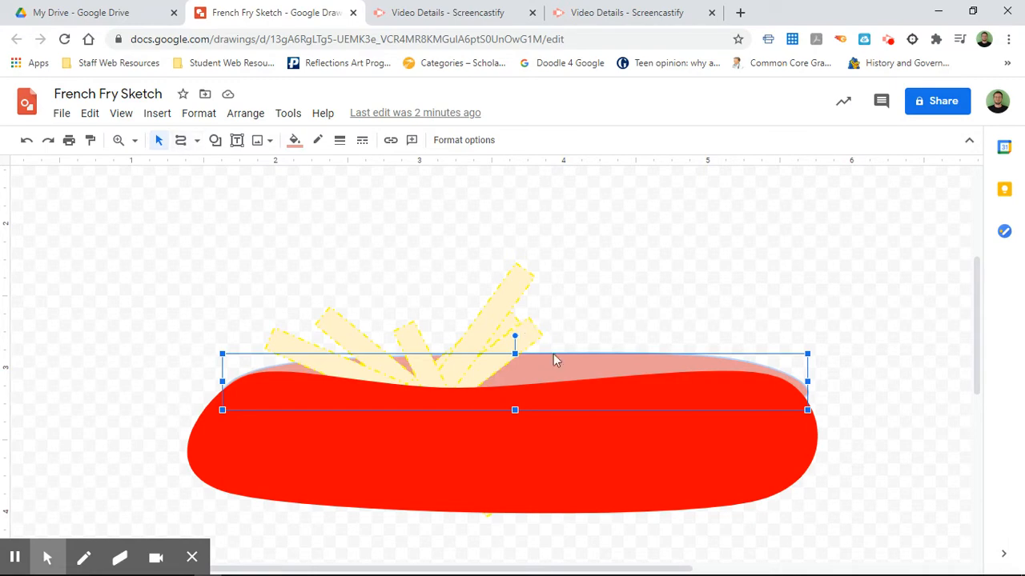
- Edit the points of the light-red back shape, pulling its right end slightly inward to meet the red front shape's edge
{"action": "right_click", "coordinate": [559, 364]}
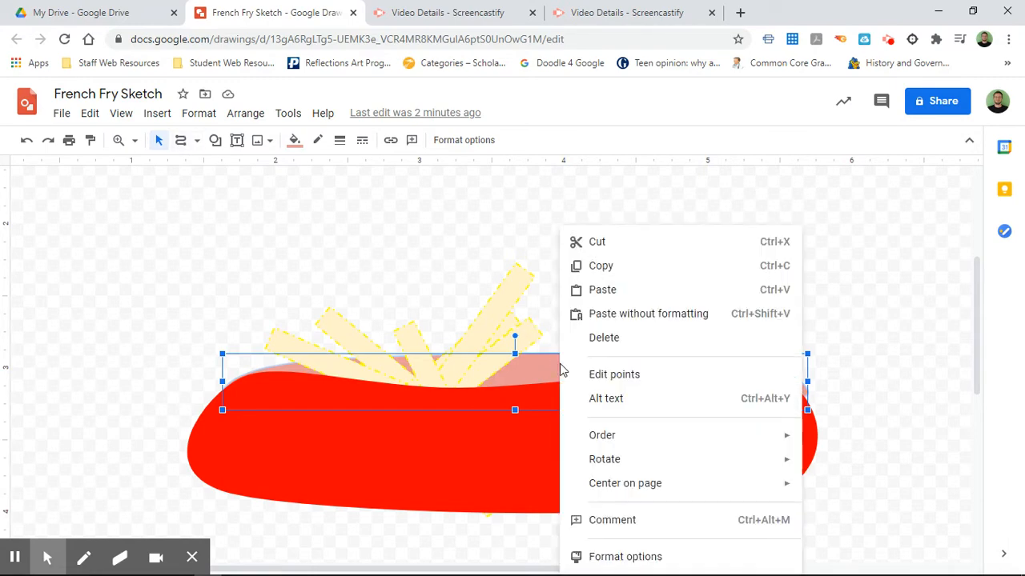
{"action": "left_click", "coordinate": [606, 383]}
{"action": "left_click_drag", "start_coordinate": [805, 393], "coordinate": [798, 395]}
{"action": "left_click", "coordinate": [858, 396]}
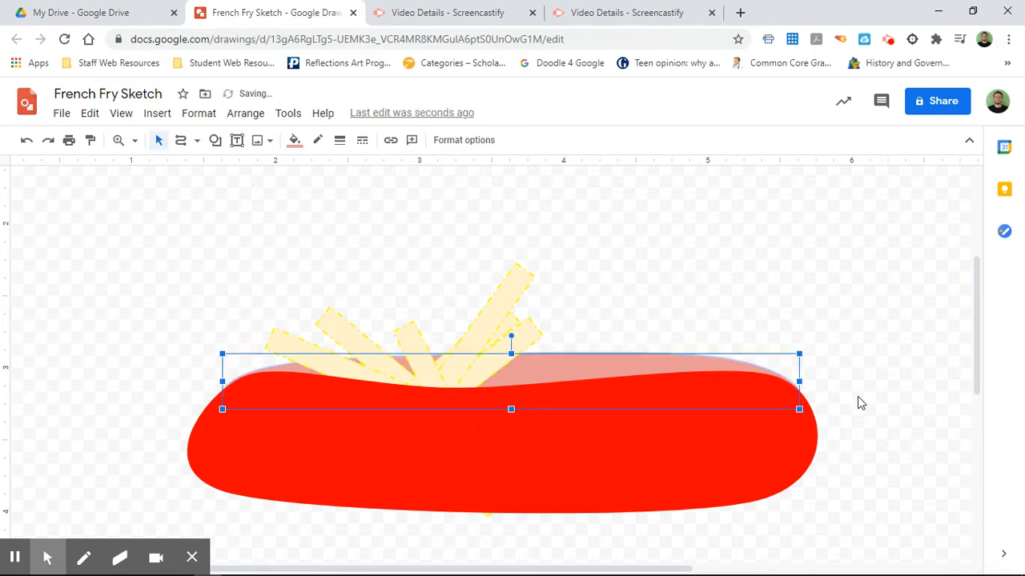
{"action": "left_click", "coordinate": [869, 333]}
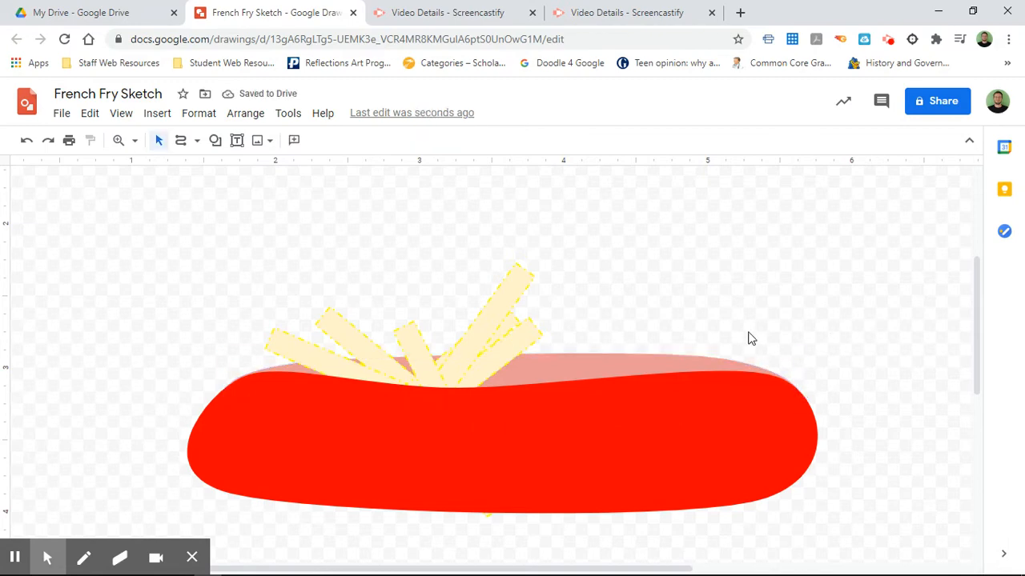
- Fill the red front shape with the preset dark red linear gradient that runs from lighter above to darker below
{"action": "left_click", "coordinate": [414, 403]}
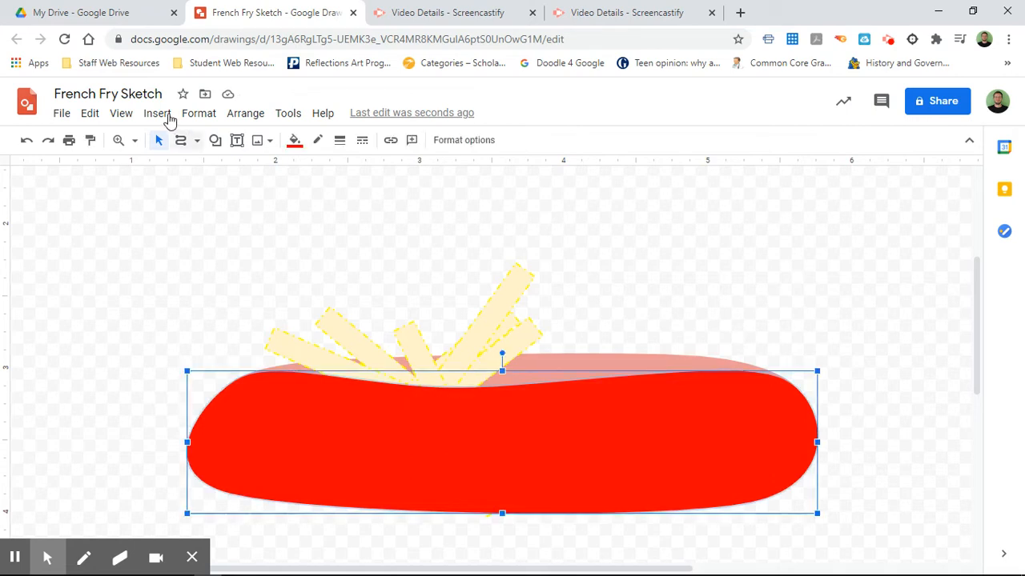
{"action": "left_click", "coordinate": [294, 141]}
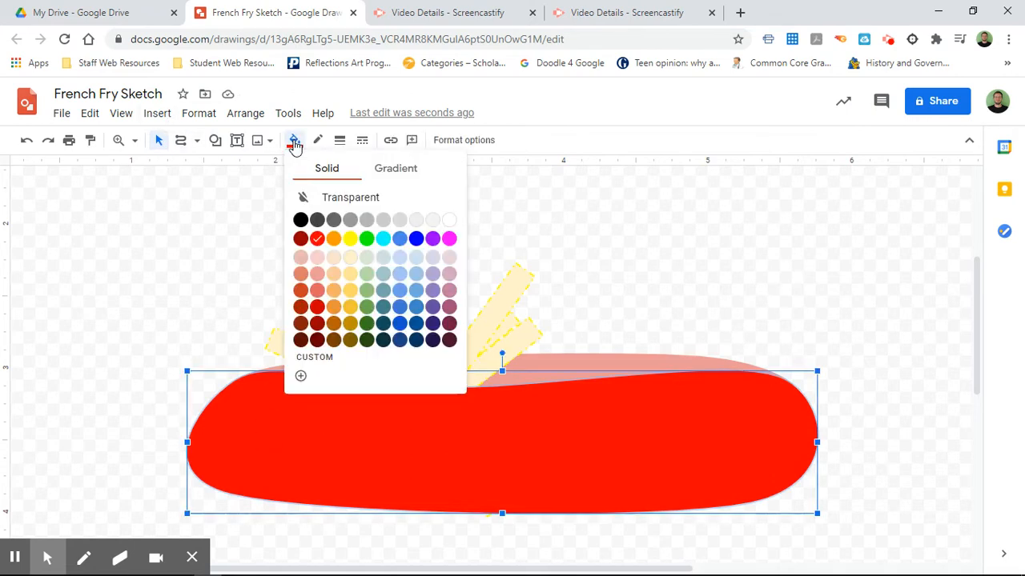
{"action": "left_click", "coordinate": [396, 170]}
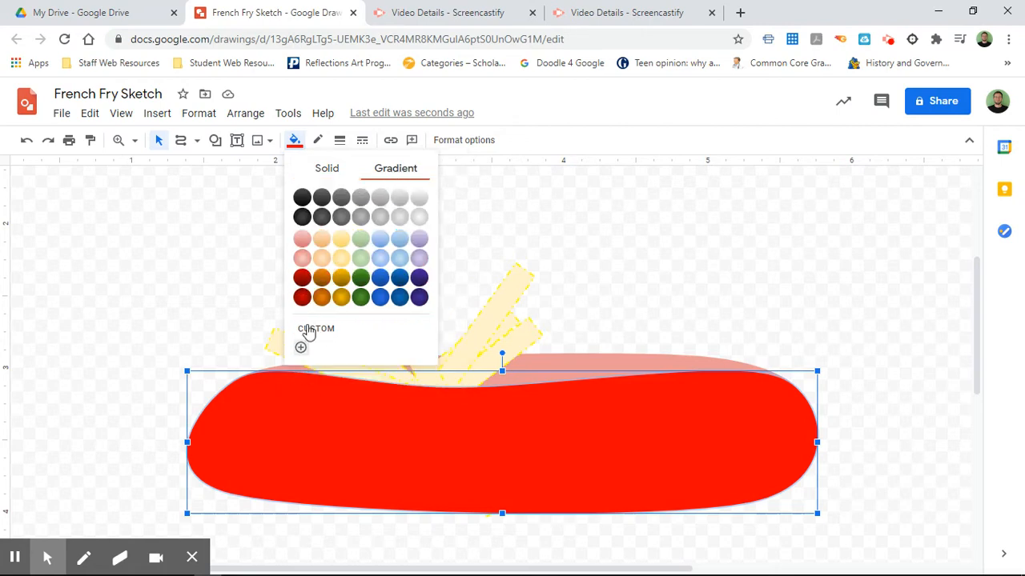
{"action": "left_click", "coordinate": [301, 282]}
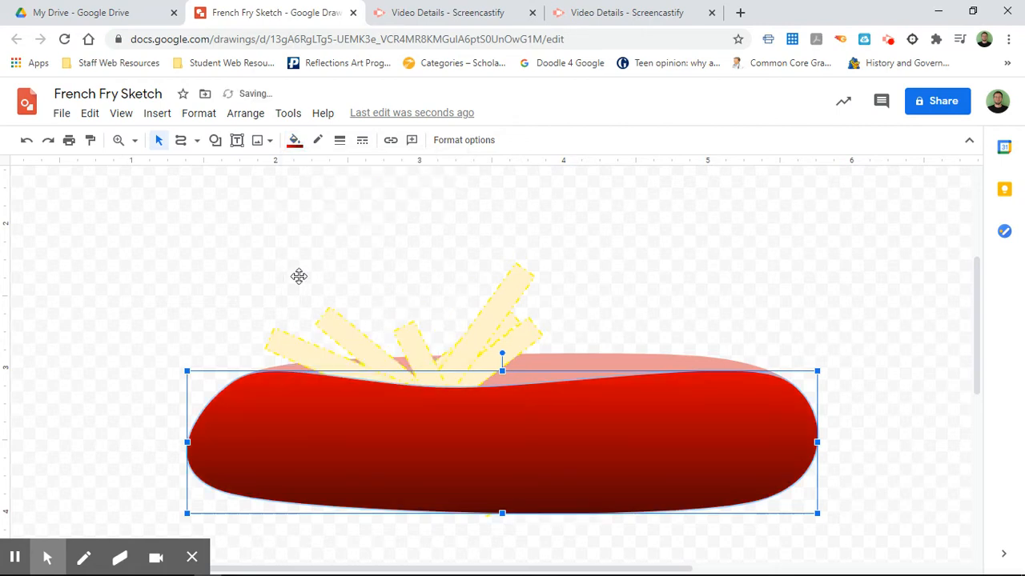
{"action": "left_click", "coordinate": [184, 301]}
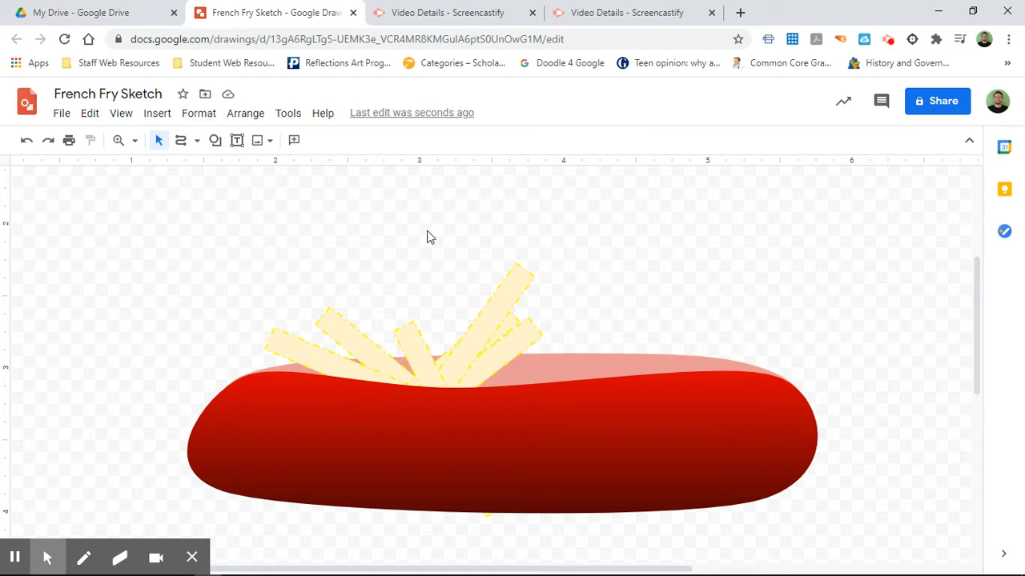
- Start a custom linear gradient for the front shape and set its angle to 45°
{"action": "left_click", "coordinate": [468, 418]}
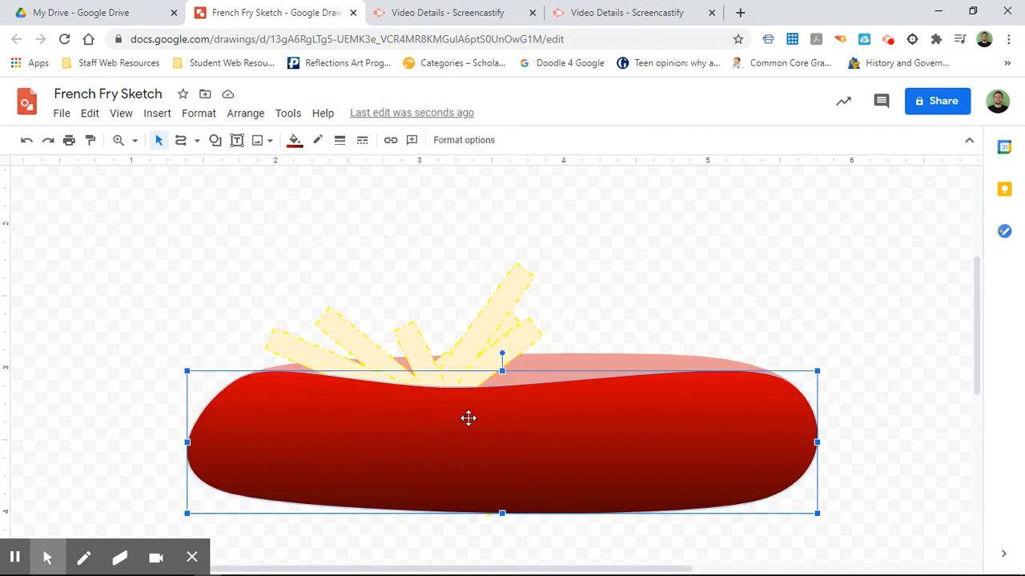
{"action": "left_click", "coordinate": [297, 142]}
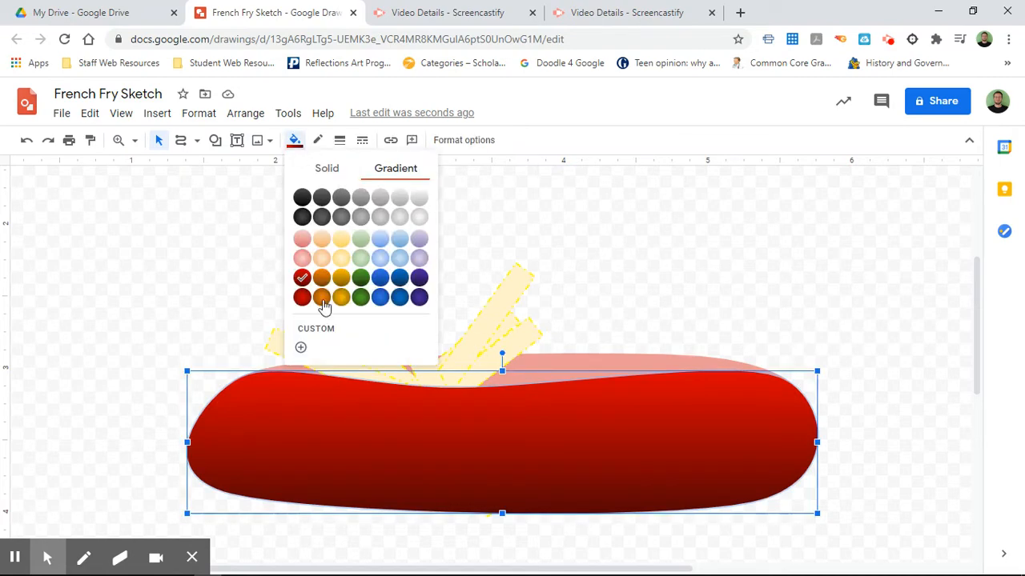
{"action": "left_click", "coordinate": [328, 333]}
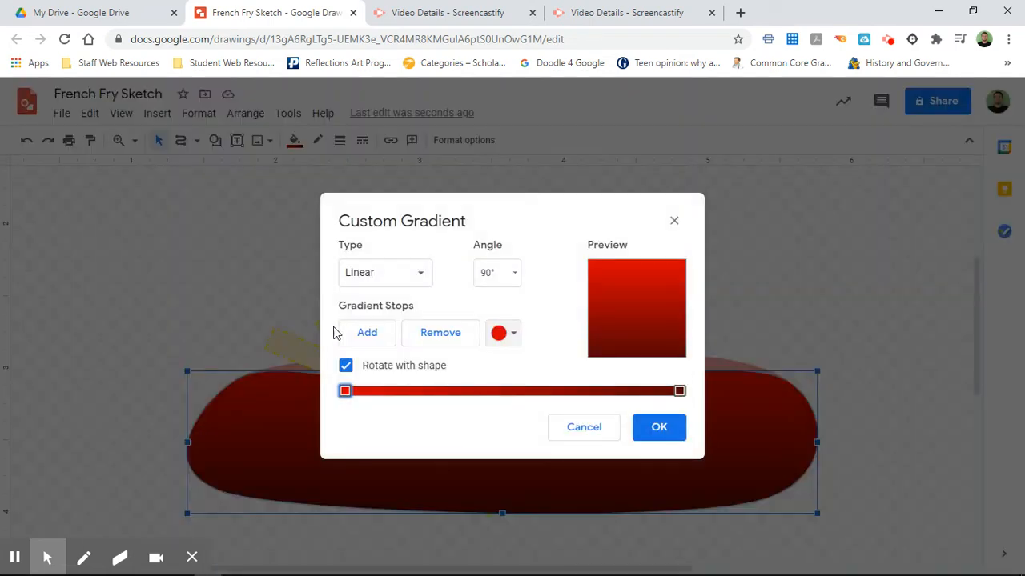
{"action": "left_click", "coordinate": [512, 276]}
{"action": "left_click", "coordinate": [511, 330]}
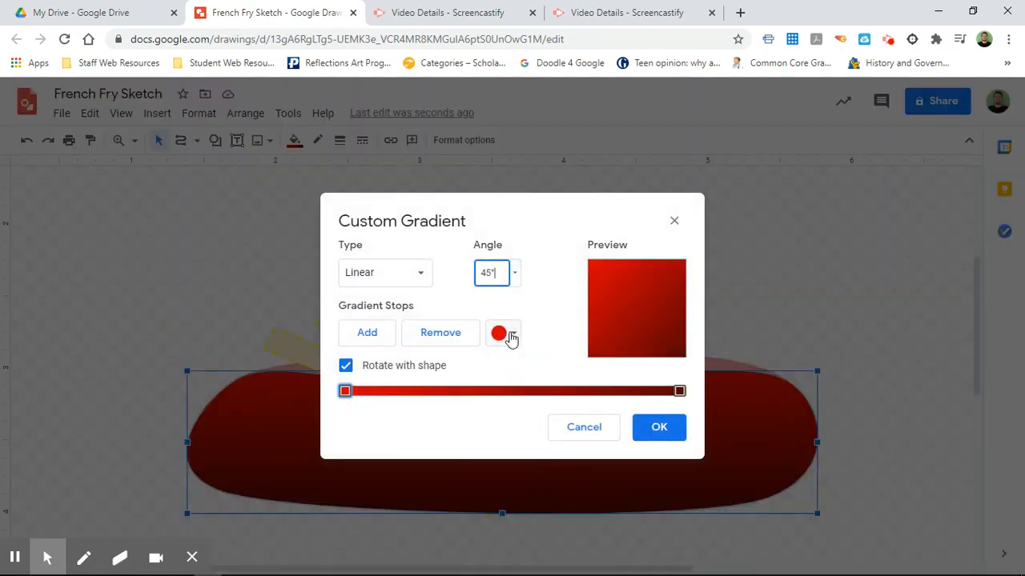
- Try gradient angles of 135°, 225° and 315° on the front shape's fill, ending back at 45°
{"action": "left_click", "coordinate": [516, 274]}
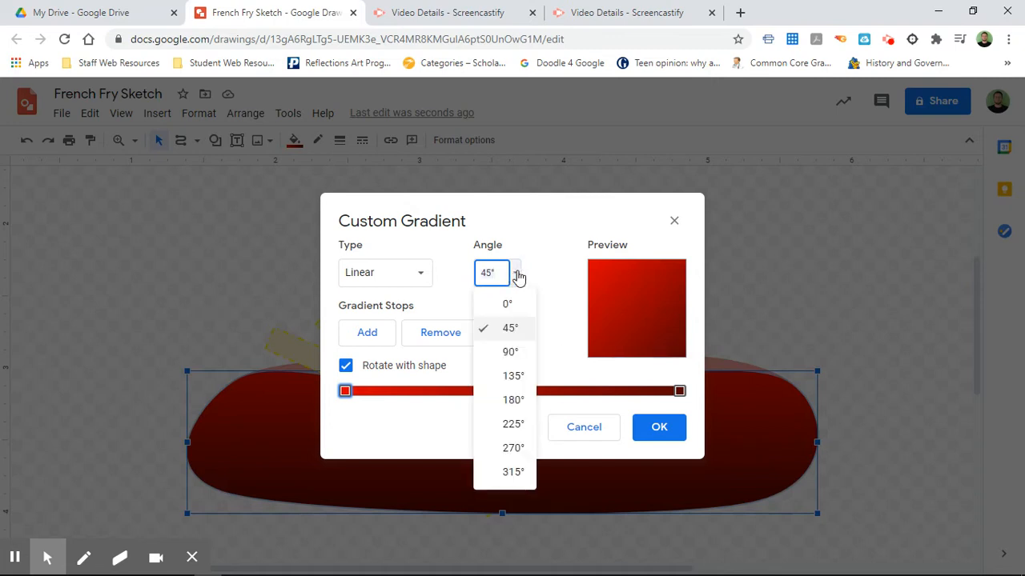
{"action": "left_click", "coordinate": [512, 381]}
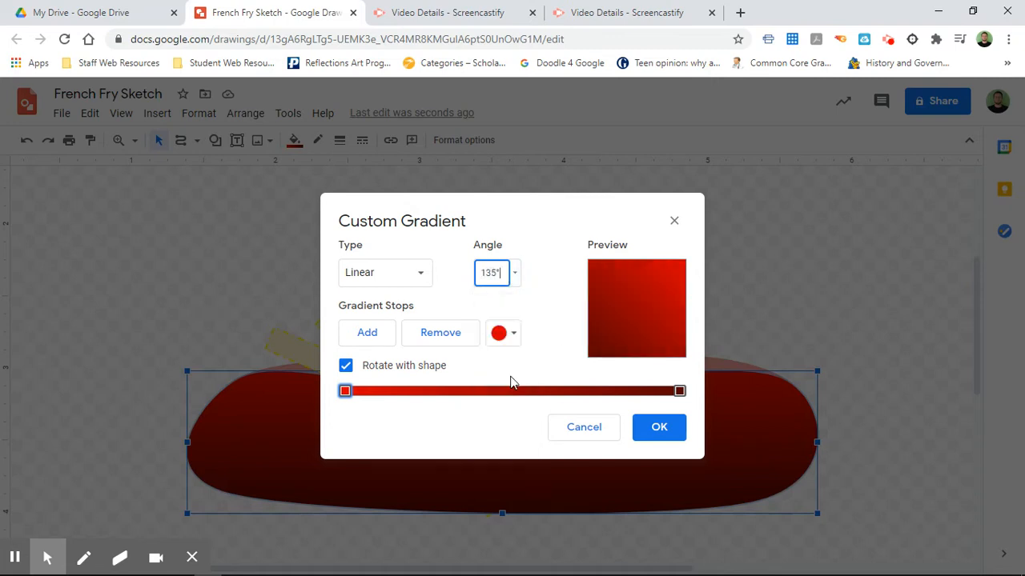
{"action": "left_click", "coordinate": [516, 277]}
{"action": "left_click", "coordinate": [512, 423]}
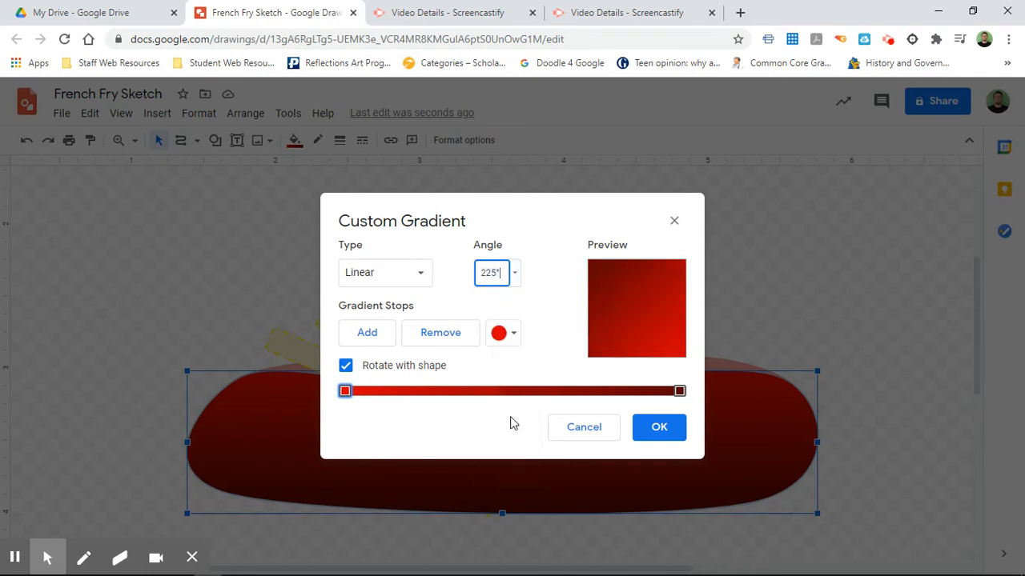
{"action": "left_click", "coordinate": [514, 275]}
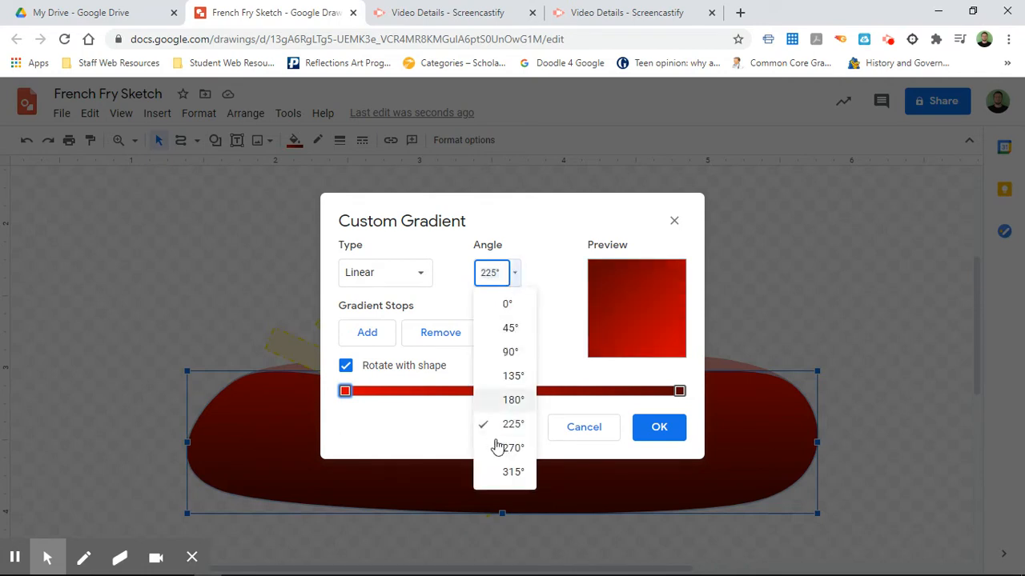
{"action": "left_click", "coordinate": [502, 471]}
{"action": "left_click", "coordinate": [514, 274]}
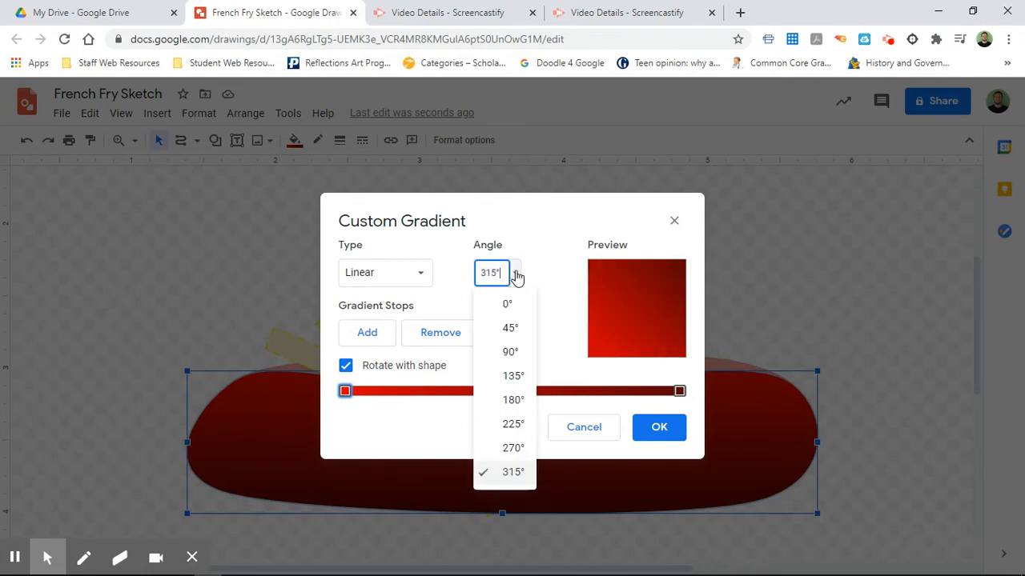
{"action": "left_click", "coordinate": [512, 328]}
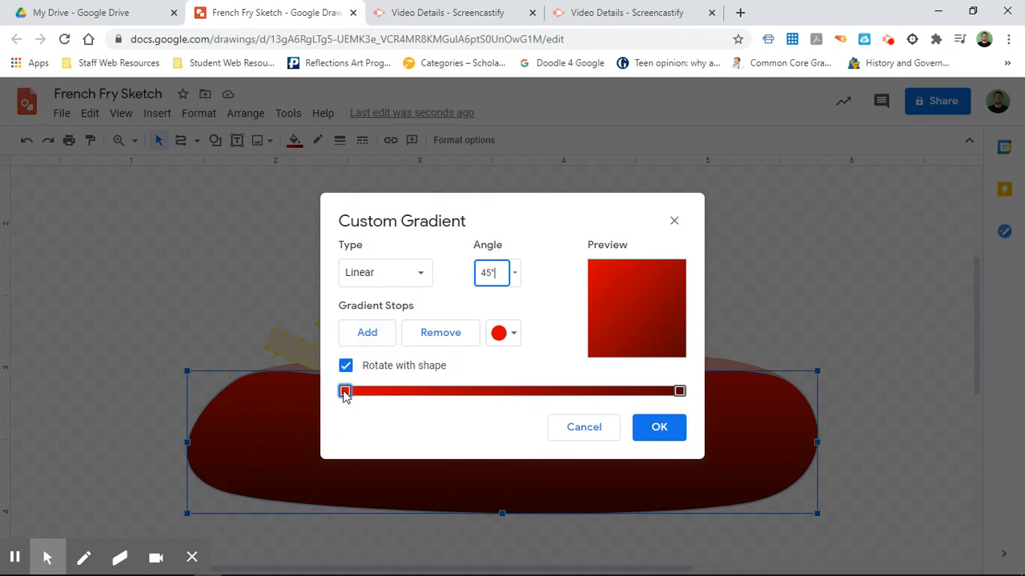
- Add a gradient stop in the middle of the front shape's gradient and colour it bright red
{"action": "left_click", "coordinate": [378, 340]}
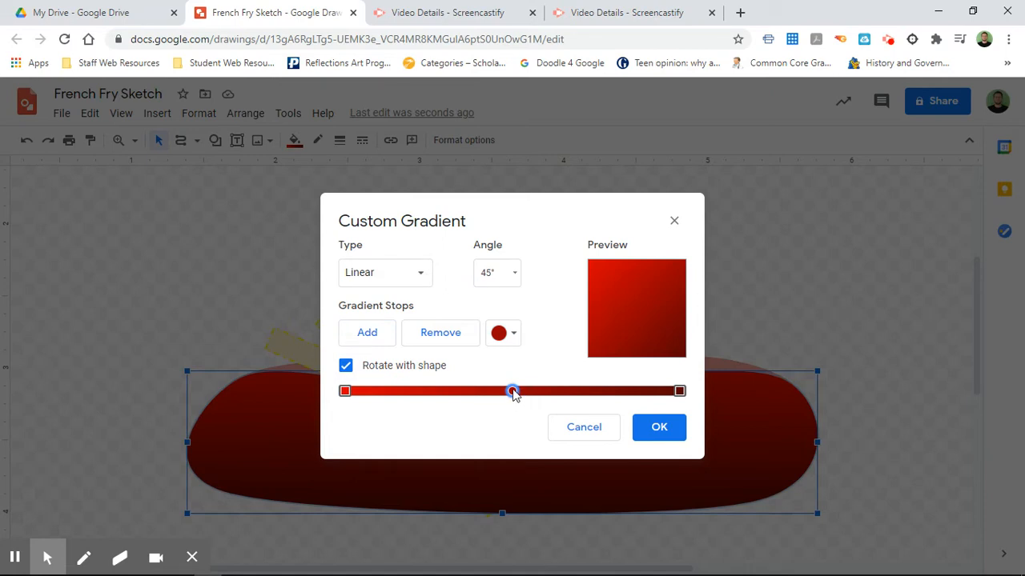
{"action": "left_click", "coordinate": [513, 334]}
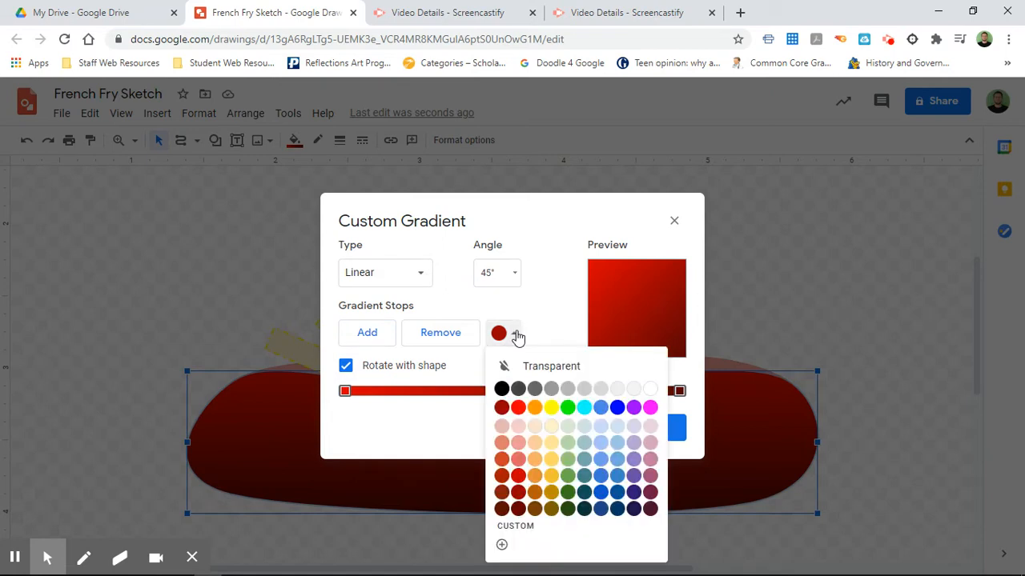
{"action": "left_click", "coordinate": [518, 408]}
- Change the starting stop of the front shape's gradient to a light red
{"action": "left_click", "coordinate": [344, 391]}
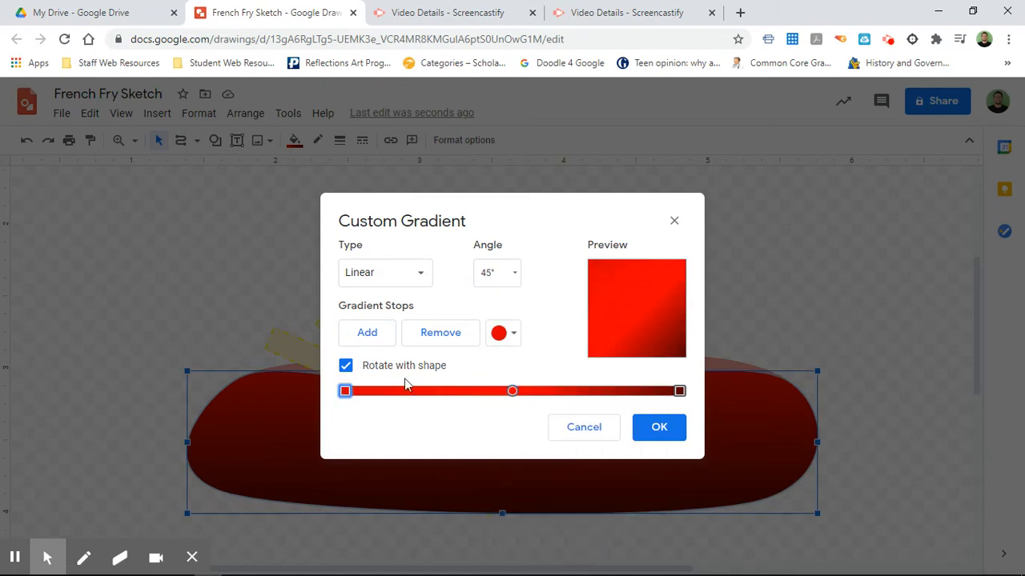
{"action": "left_click", "coordinate": [513, 393]}
{"action": "left_click", "coordinate": [344, 391]}
{"action": "left_click", "coordinate": [516, 341]}
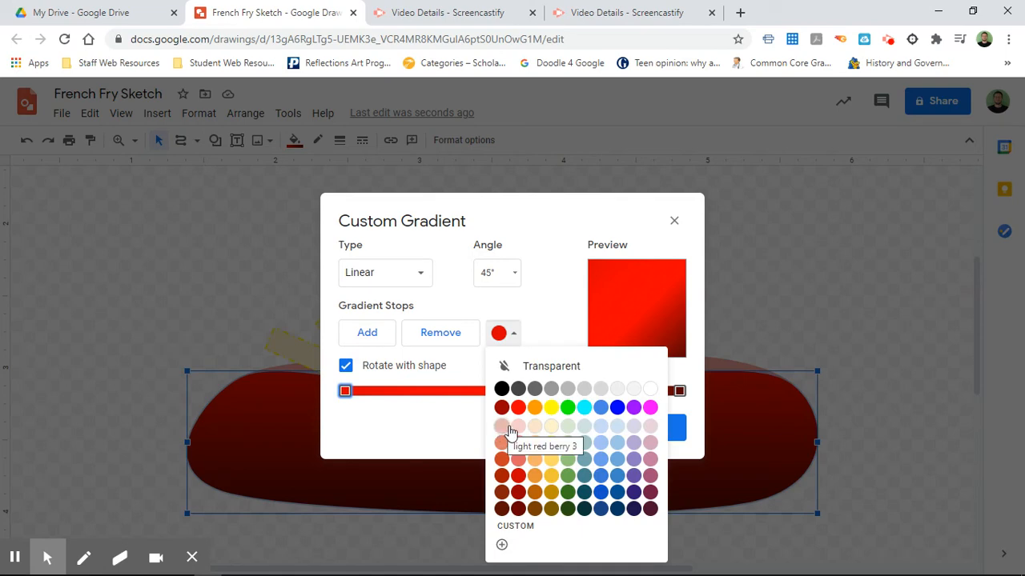
{"action": "left_click", "coordinate": [516, 459]}
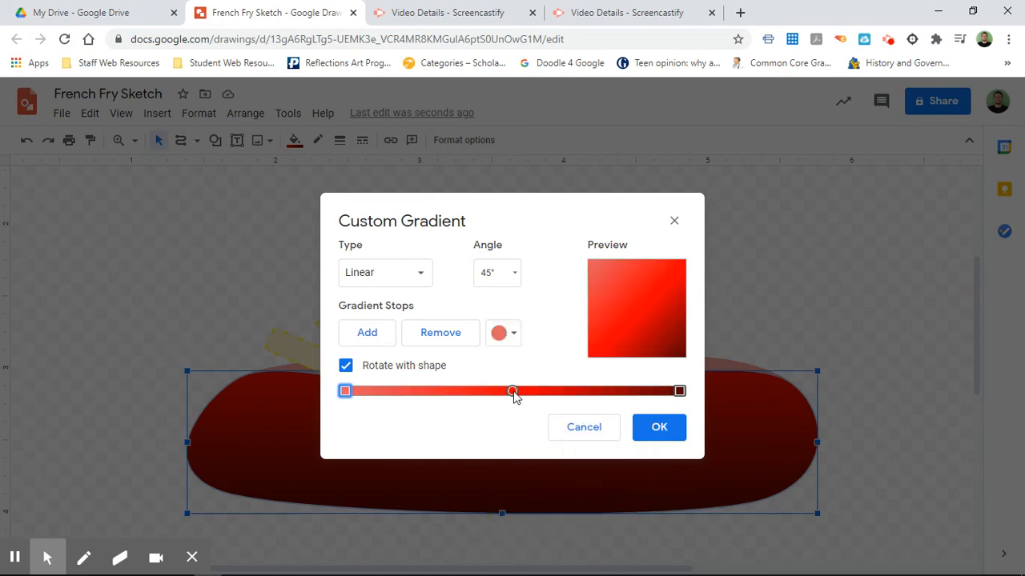
- Change the gradient's end stop to a less dark red and apply the custom gradient to the front shape
{"action": "left_click", "coordinate": [680, 391]}
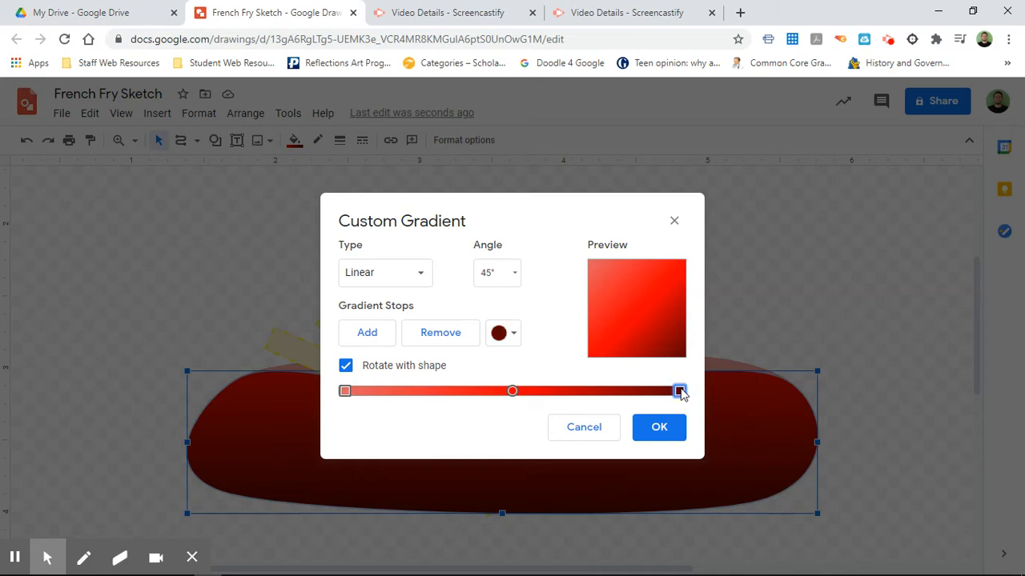
{"action": "left_click", "coordinate": [505, 338]}
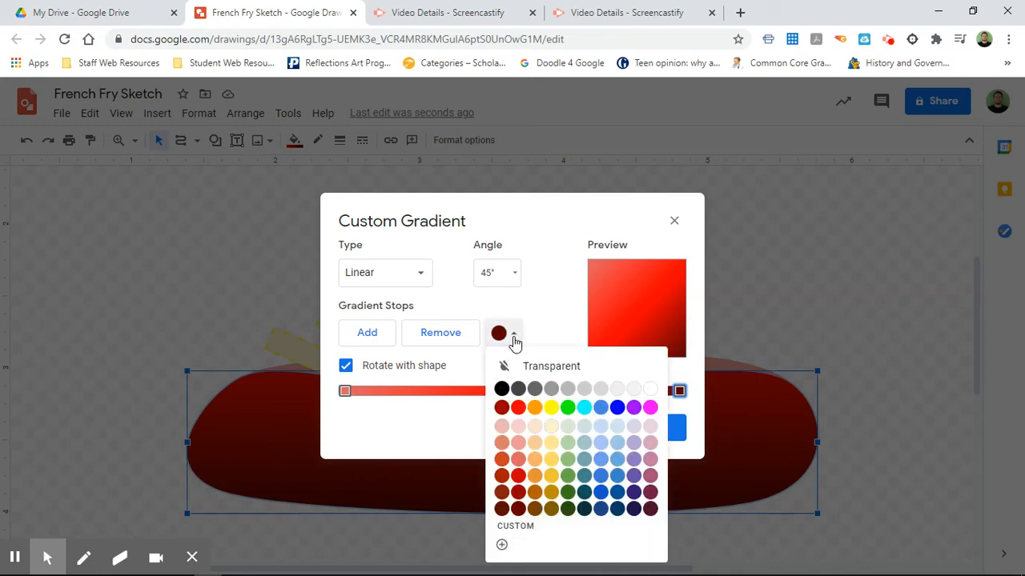
{"action": "left_click", "coordinate": [518, 493]}
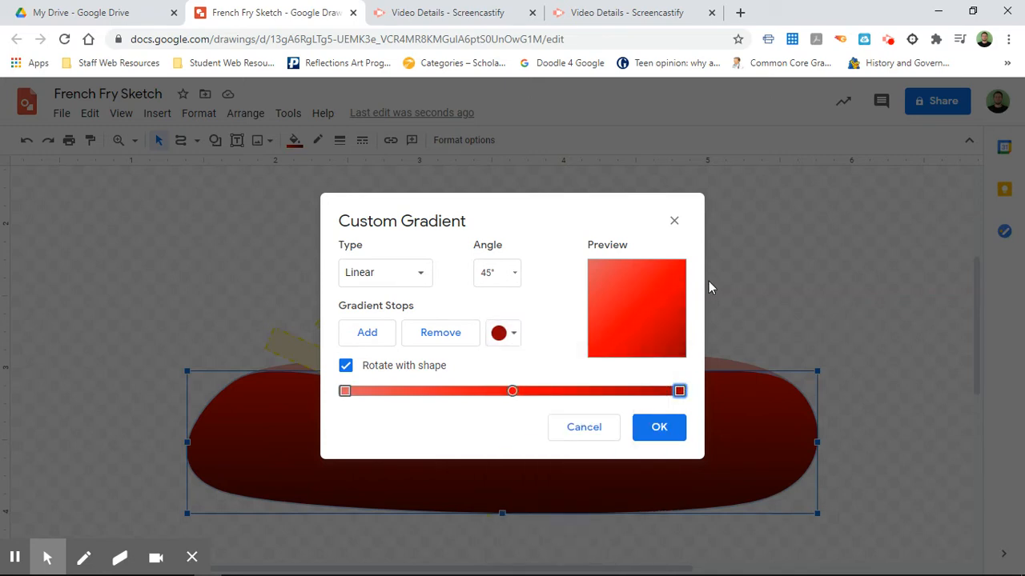
{"action": "left_click", "coordinate": [655, 427]}
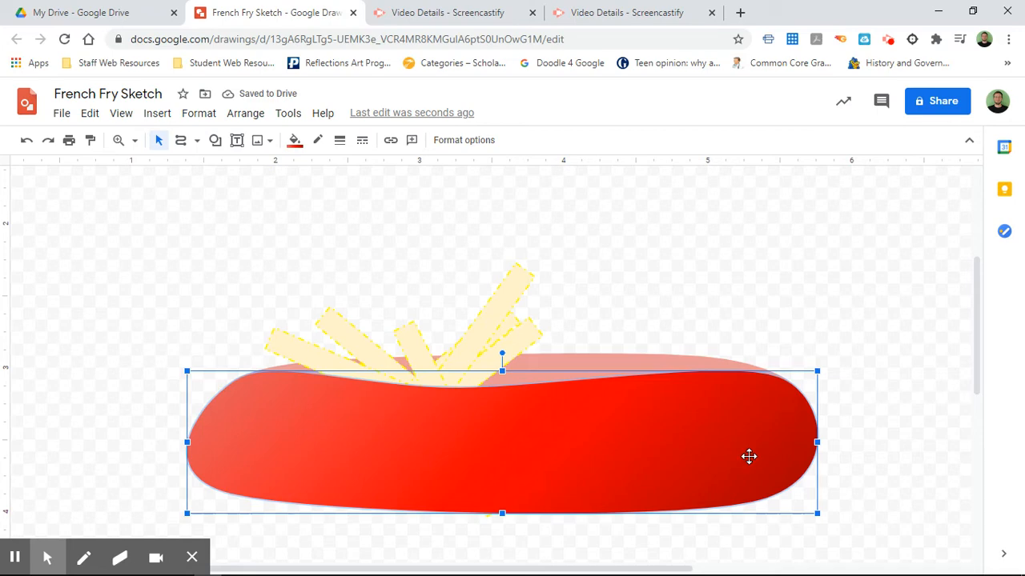
{"action": "left_click", "coordinate": [699, 300]}
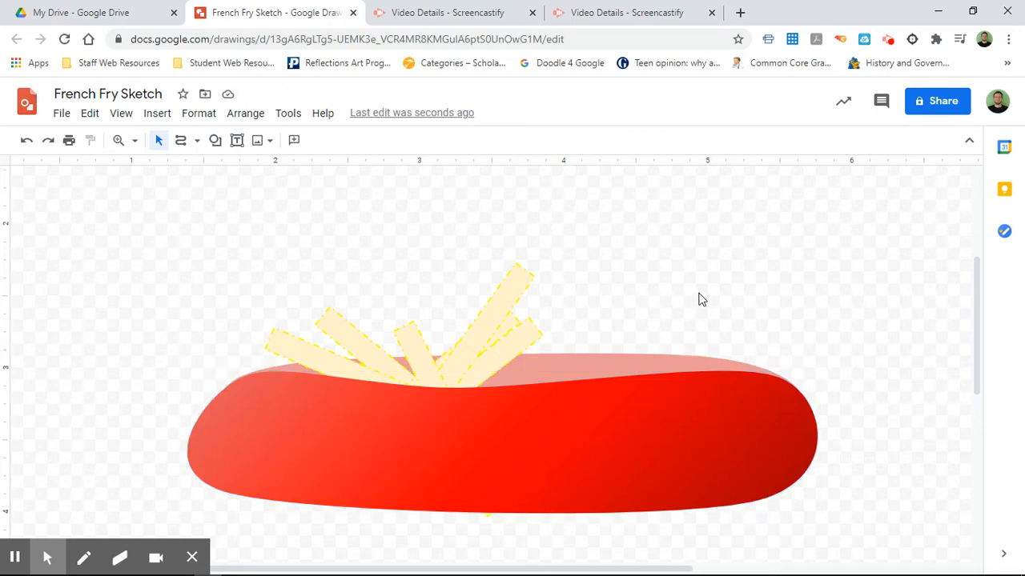
- Start a custom linear gradient for the container's back shape and colour its end stop dark red
{"action": "left_click", "coordinate": [654, 362]}
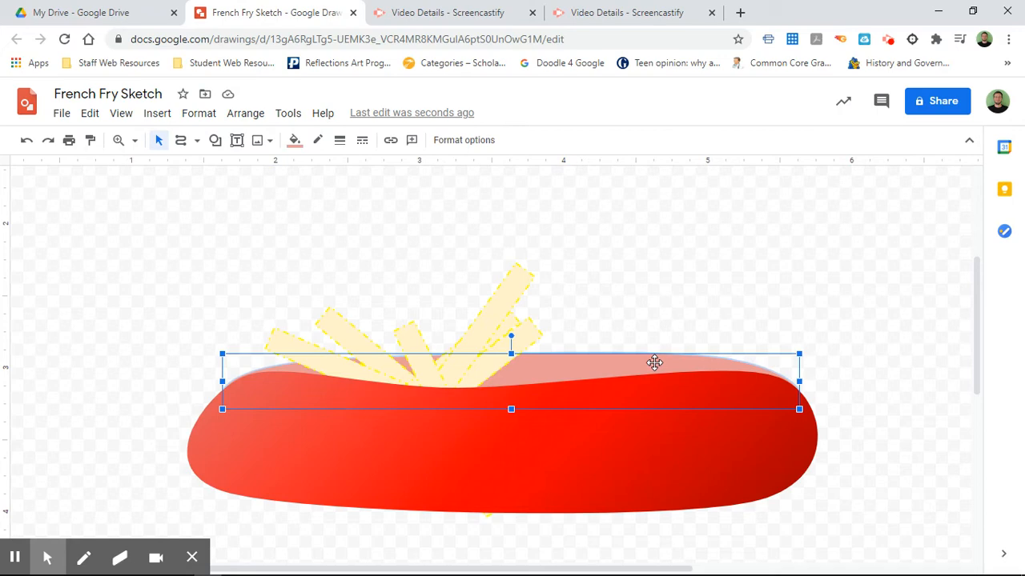
{"action": "left_click", "coordinate": [295, 141]}
{"action": "left_click", "coordinate": [391, 170]}
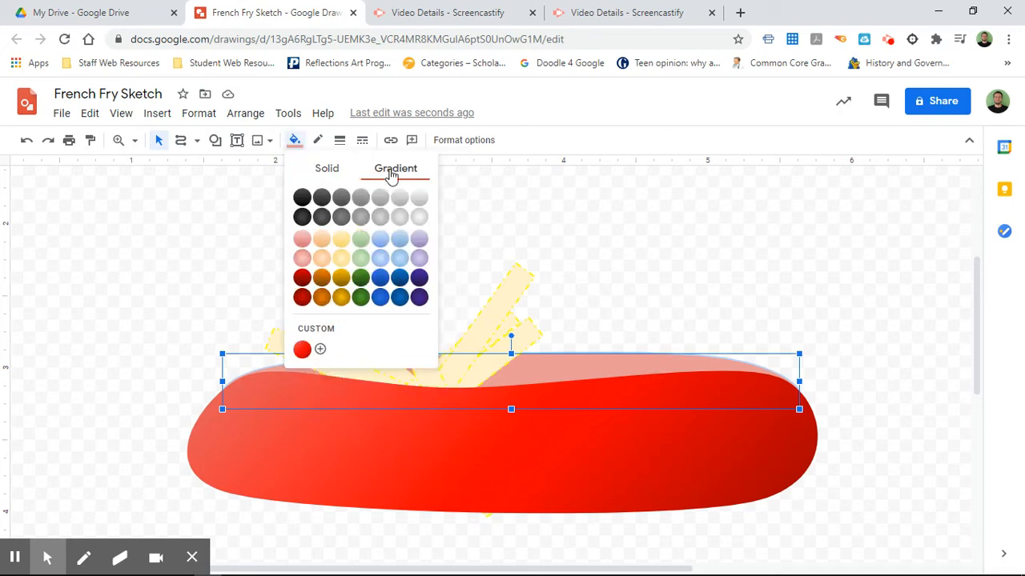
{"action": "left_click", "coordinate": [321, 349]}
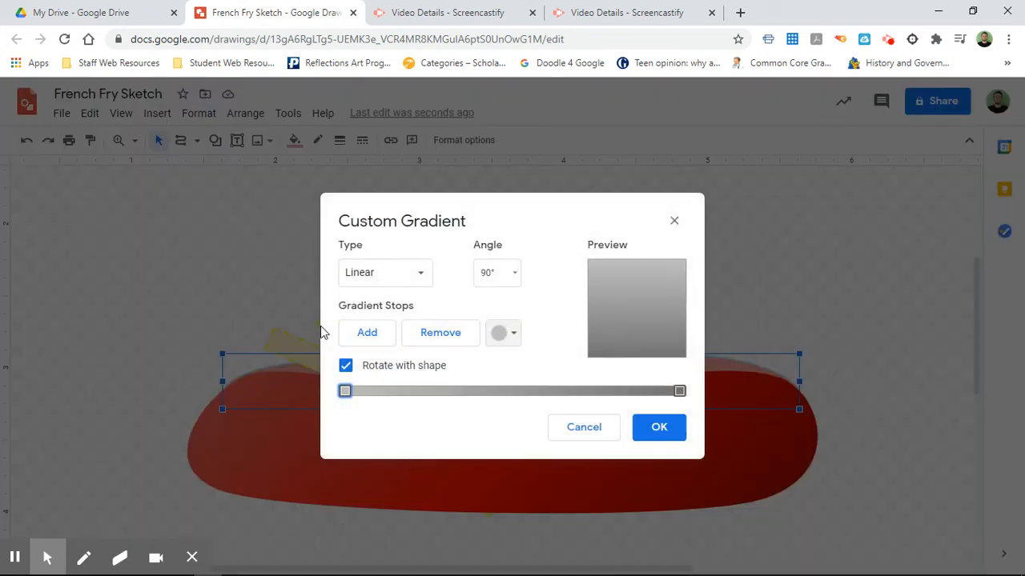
{"action": "left_click", "coordinate": [679, 392]}
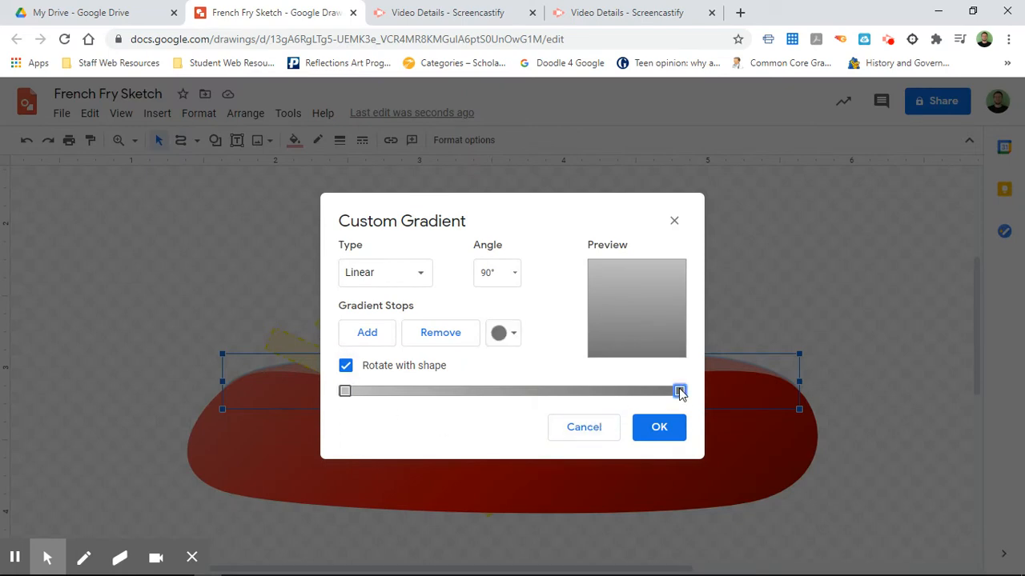
{"action": "left_click", "coordinate": [516, 336]}
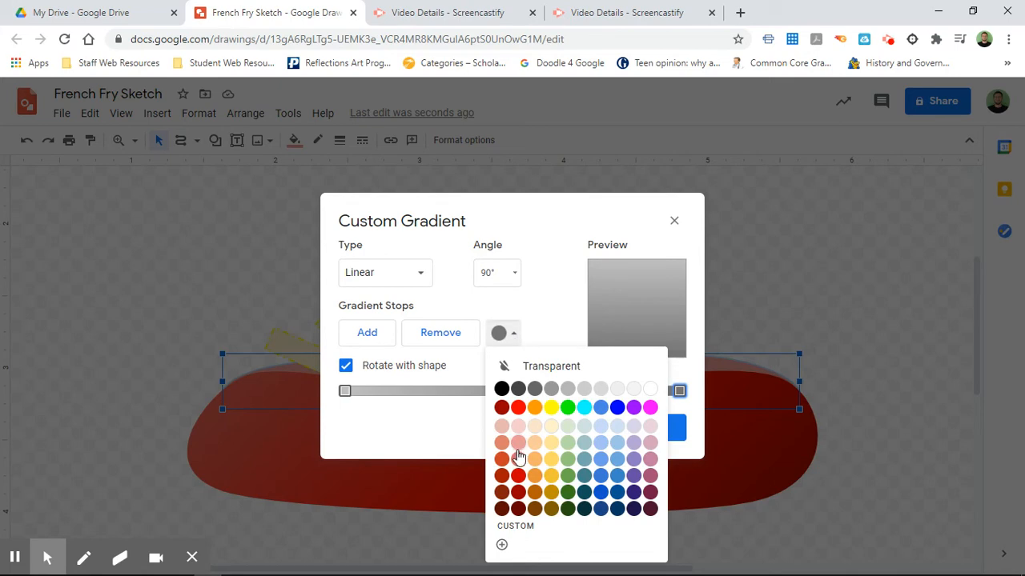
{"action": "left_click", "coordinate": [519, 493]}
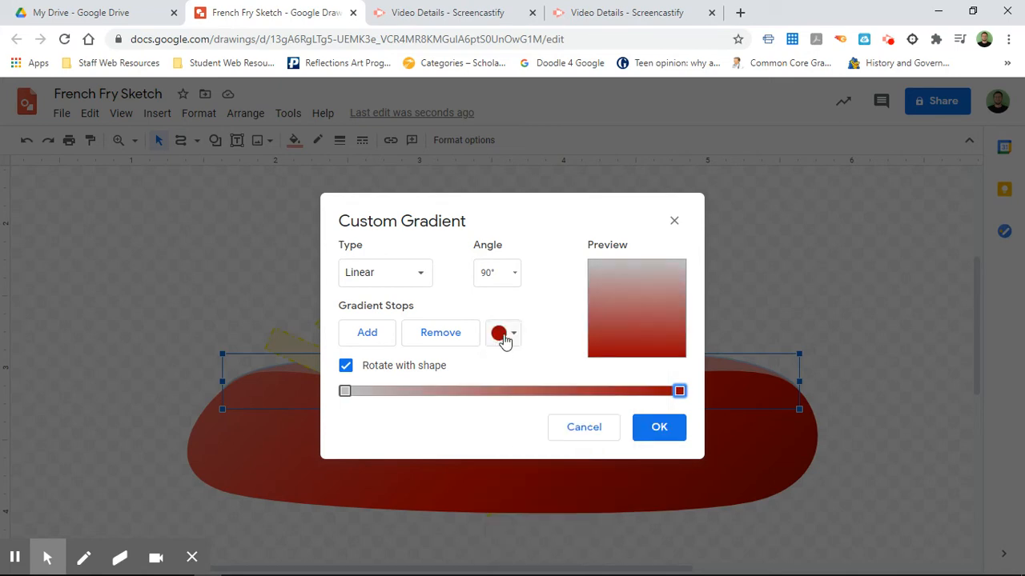
- Colour the back shape's starting gradient stop very light red and add a bright red stop in the middle
{"action": "left_click", "coordinate": [345, 392]}
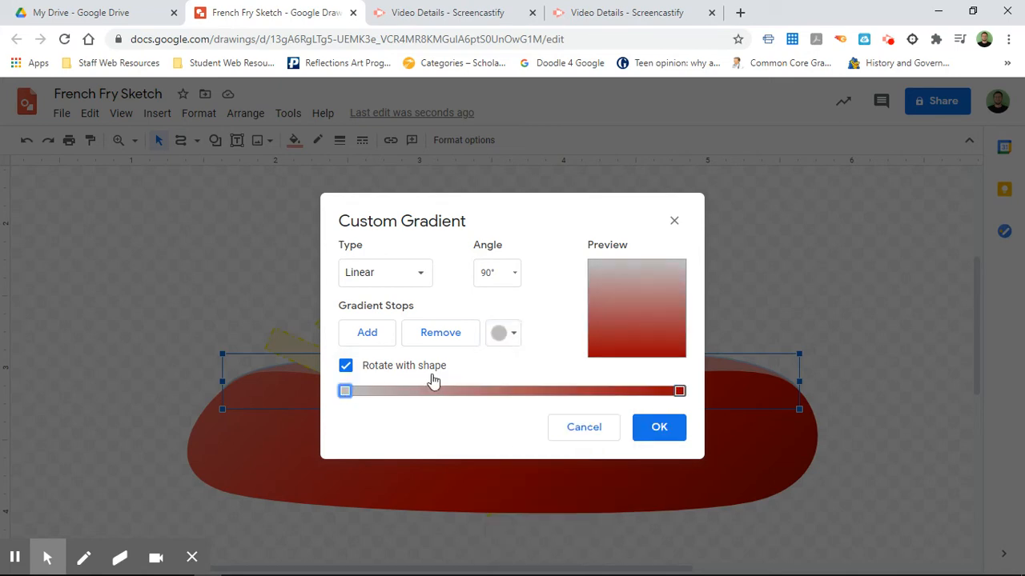
{"action": "left_click", "coordinate": [503, 335]}
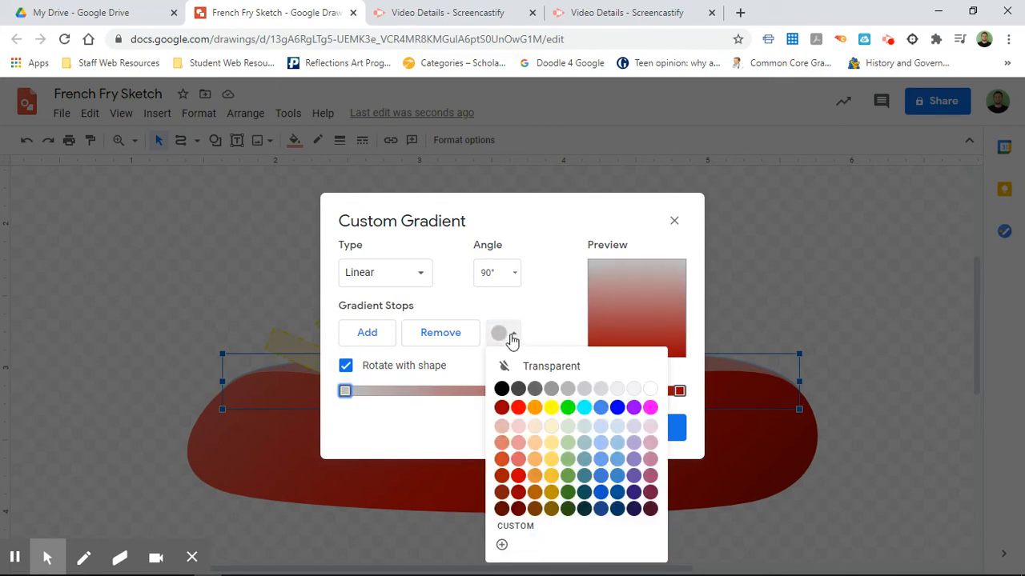
{"action": "left_click", "coordinate": [517, 425]}
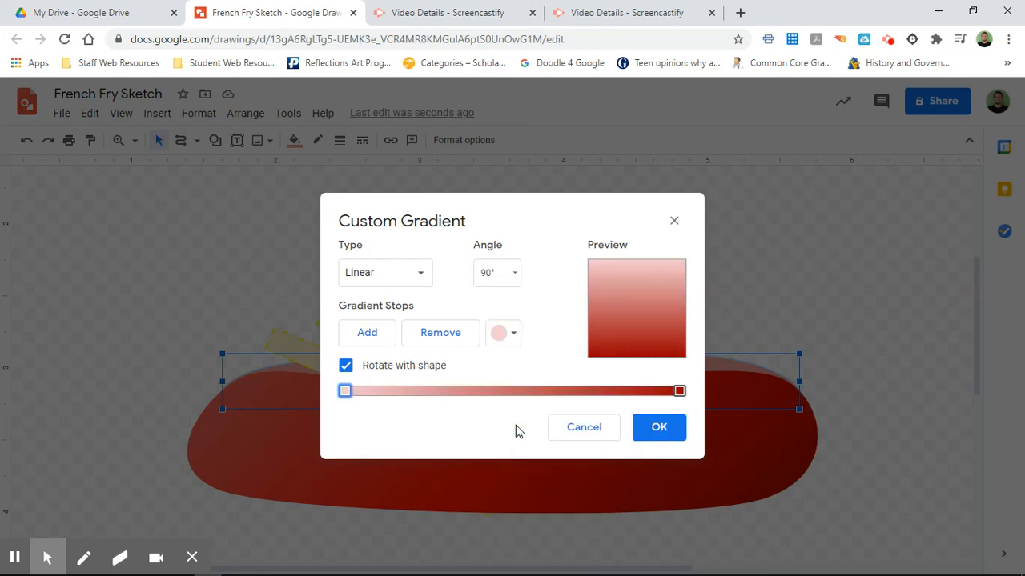
{"action": "left_click", "coordinate": [382, 339]}
{"action": "left_click", "coordinate": [516, 339]}
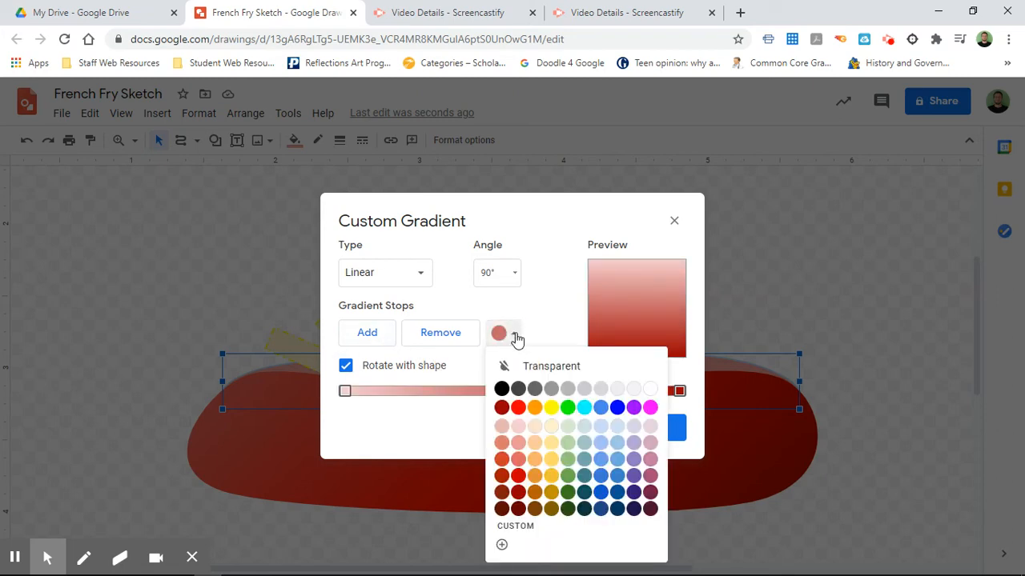
{"action": "left_click", "coordinate": [519, 413]}
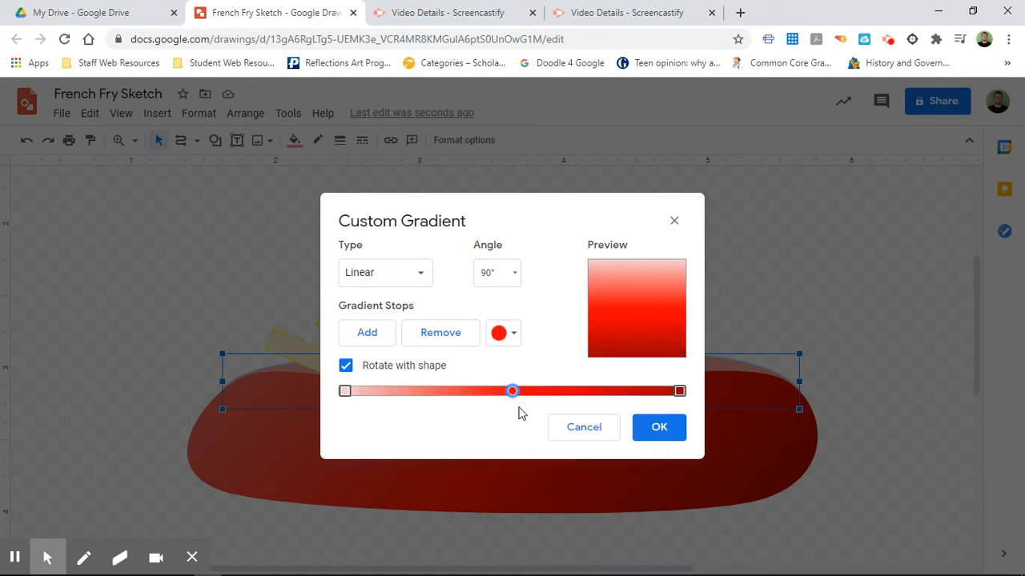
- Set the back shape's gradient angle to 135° and apply the custom gradient
{"action": "left_click", "coordinate": [517, 275]}
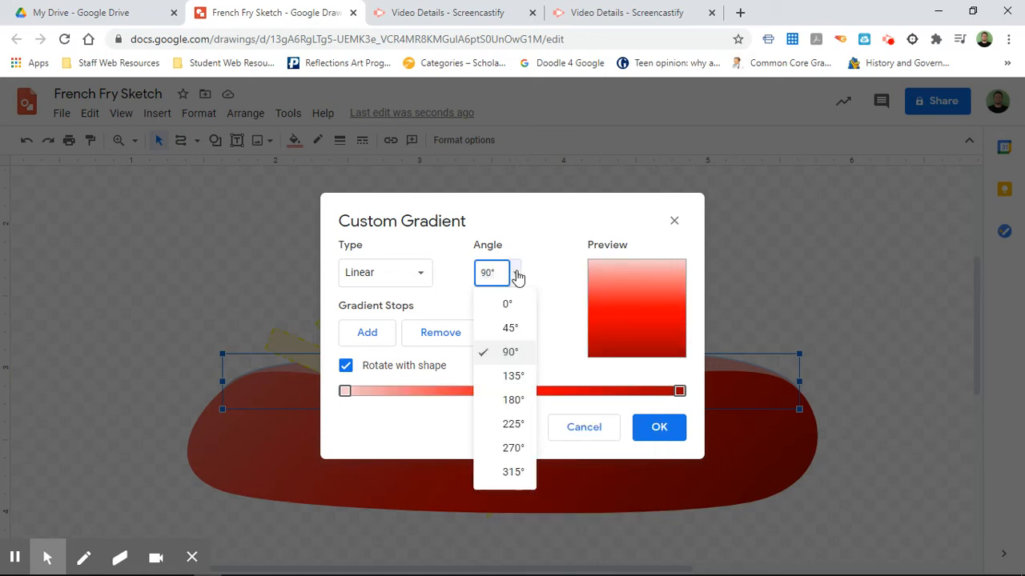
{"action": "left_click", "coordinate": [514, 377]}
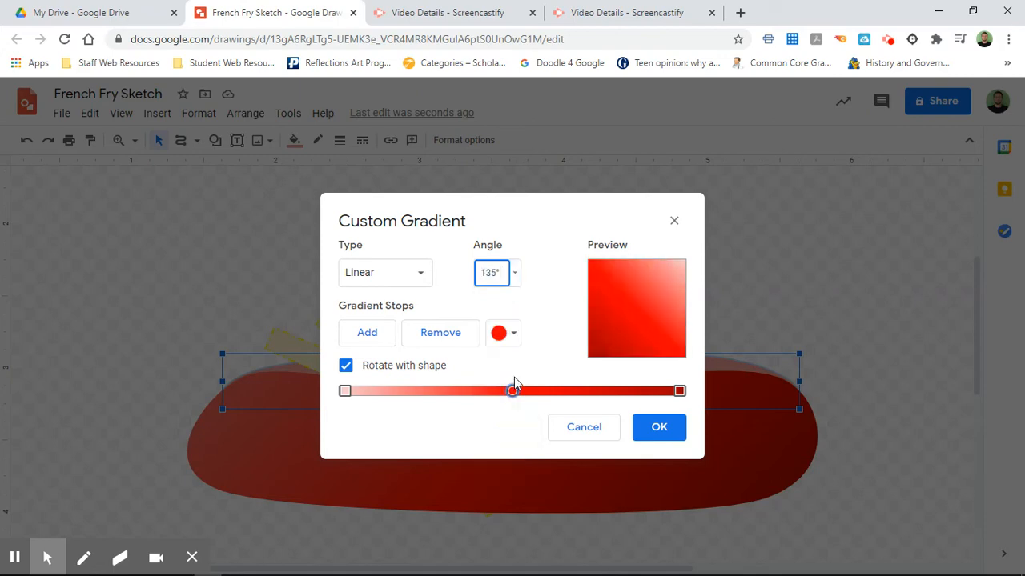
{"action": "left_click", "coordinate": [680, 428]}
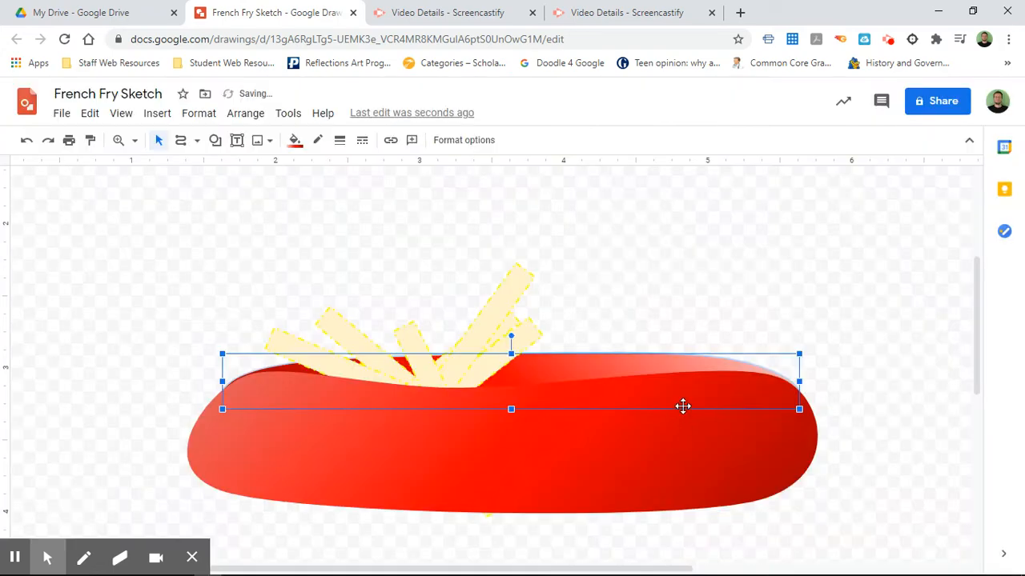
{"action": "left_click", "coordinate": [716, 293]}
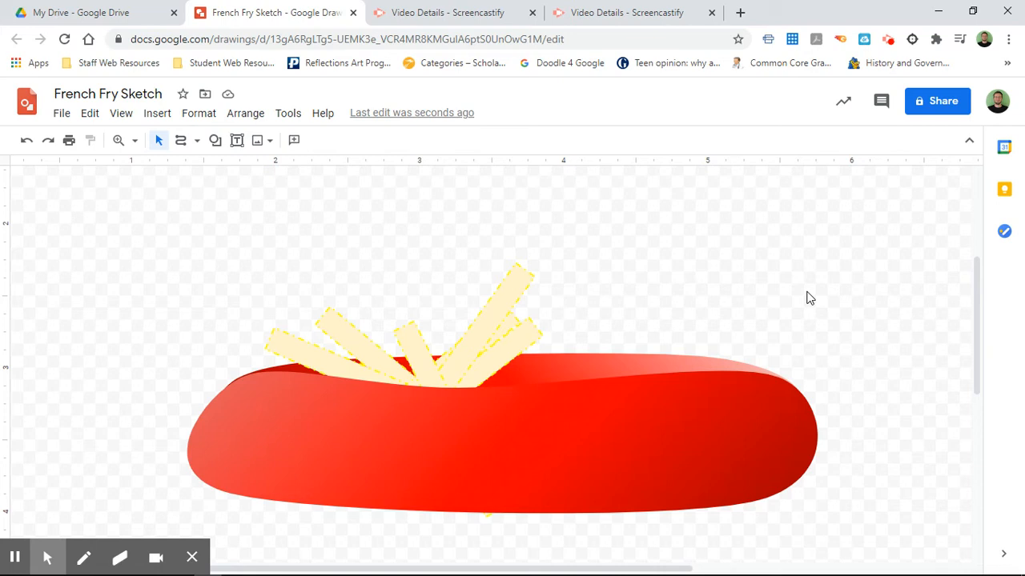
- Fill the longest fry, leaning right, with the light yellow 2 linear gradient
{"action": "left_click", "coordinate": [485, 331]}
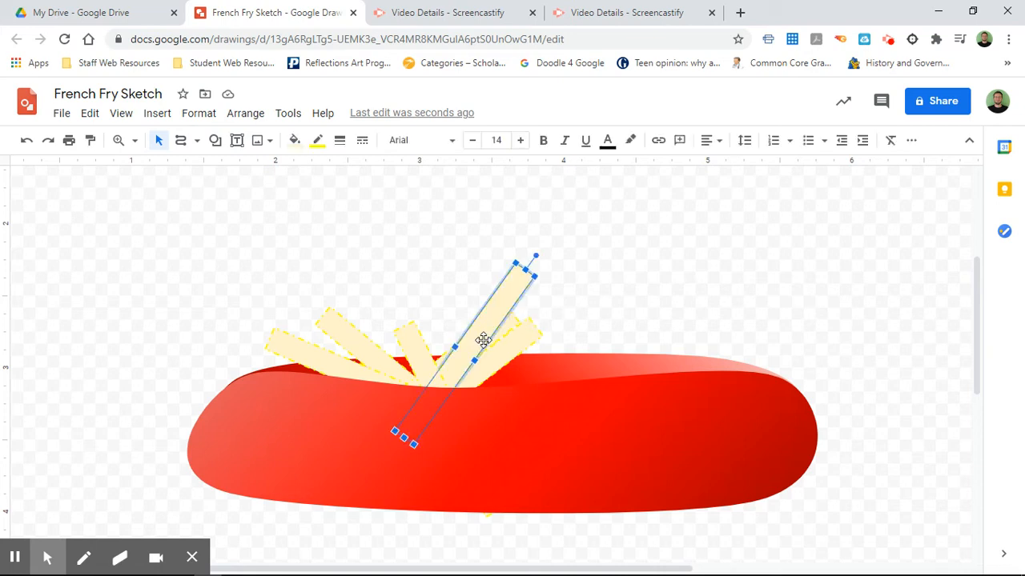
{"action": "left_click", "coordinate": [294, 140]}
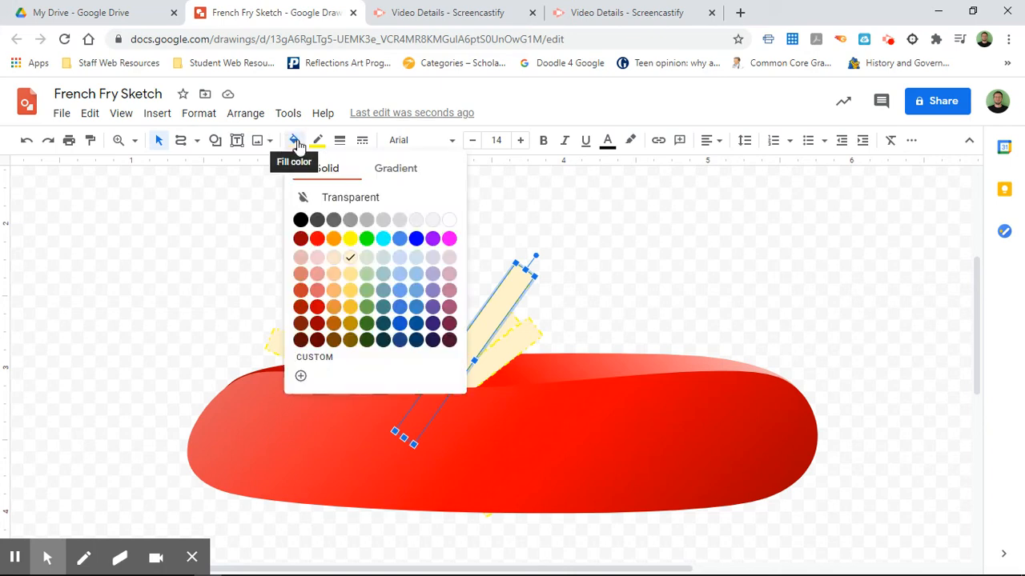
{"action": "left_click", "coordinate": [395, 171]}
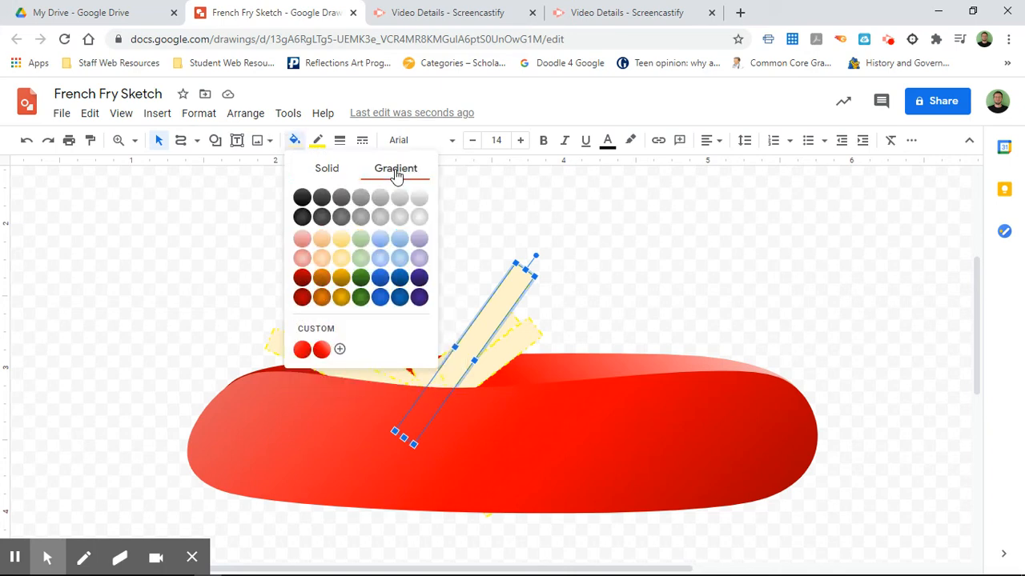
{"action": "left_click", "coordinate": [343, 245]}
{"action": "left_click", "coordinate": [644, 280]}
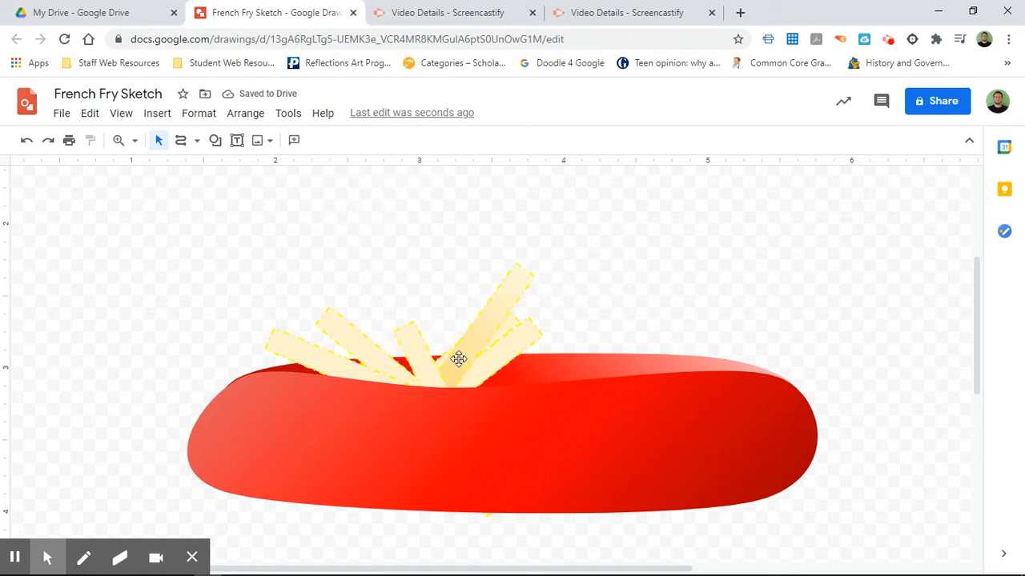
- Fill the short, steep fry in the middle of the bunch with the light yellow 2 linear gradient
{"action": "left_click", "coordinate": [423, 360]}
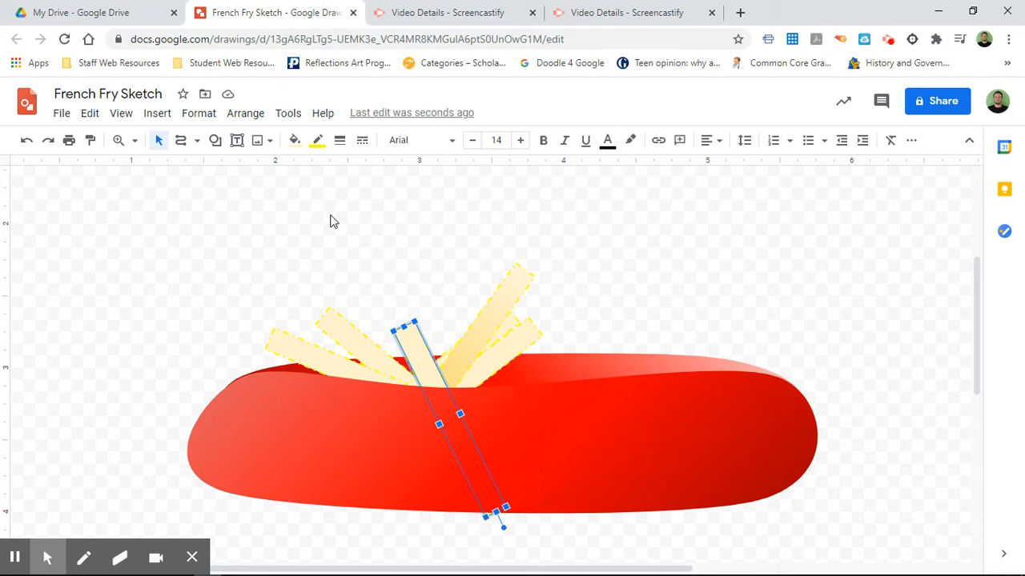
{"action": "left_click", "coordinate": [296, 141]}
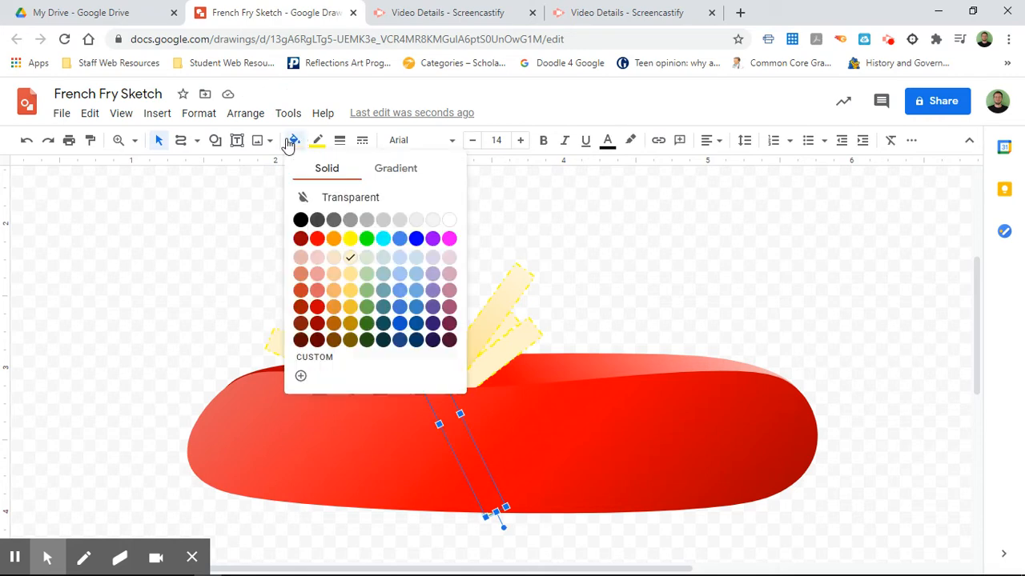
{"action": "left_click", "coordinate": [400, 169]}
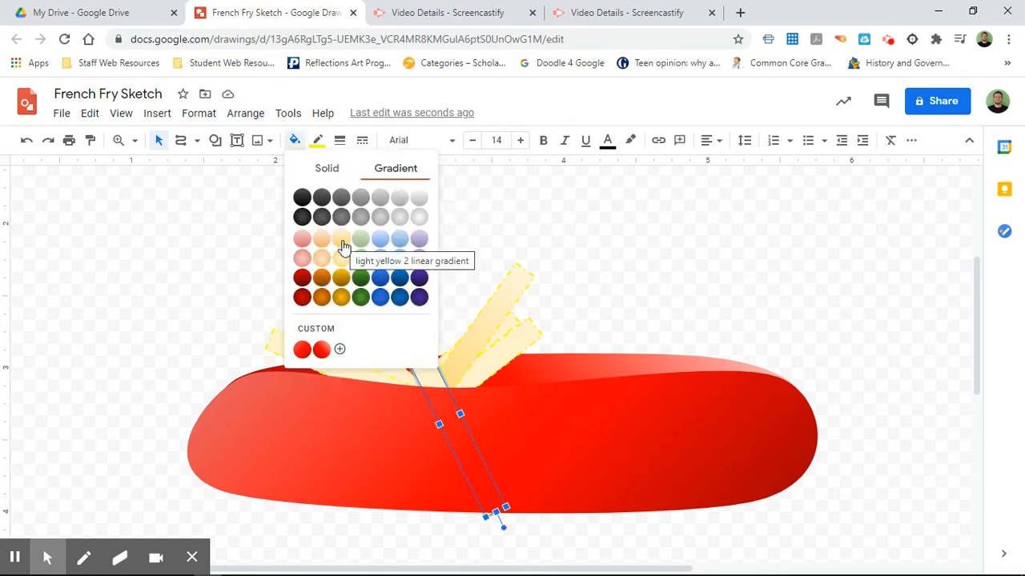
{"action": "left_click", "coordinate": [341, 246]}
{"action": "left_click", "coordinate": [586, 292]}
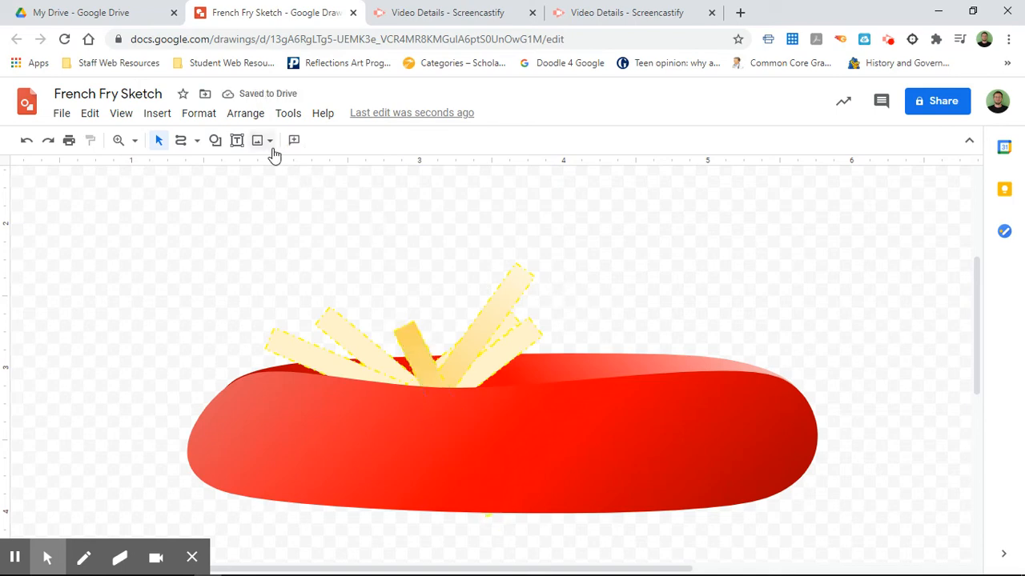
- Start a custom gradient for the short middle fry and colour its end stop dark brownish yellow, after trying a golden yellow
{"action": "left_click", "coordinate": [421, 354]}
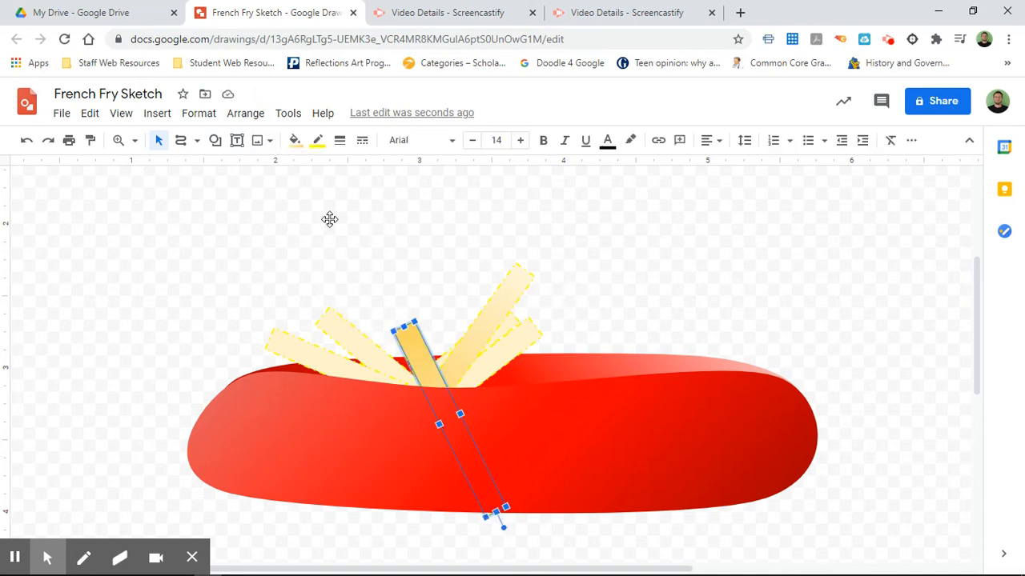
{"action": "left_click", "coordinate": [296, 146]}
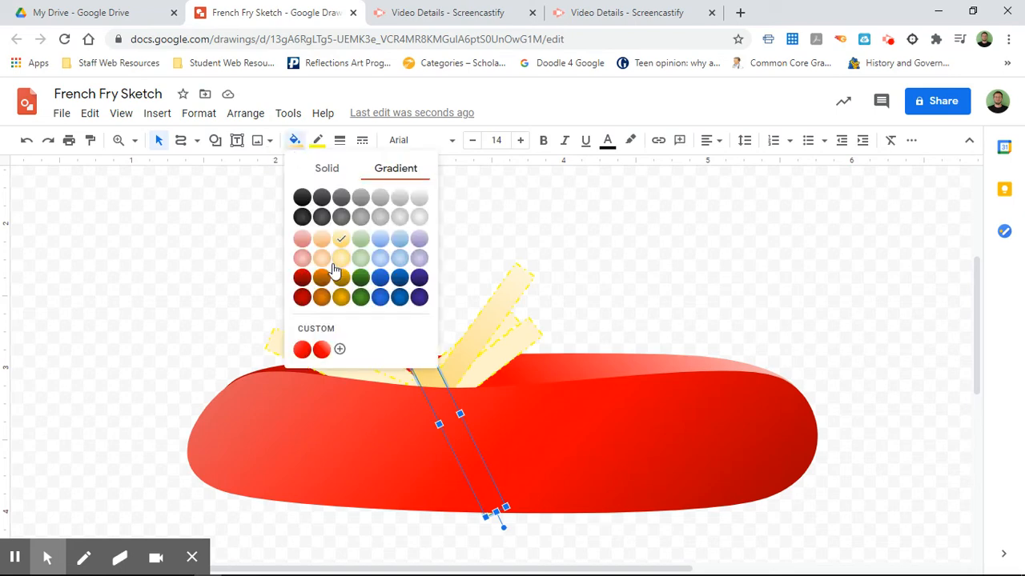
{"action": "left_click", "coordinate": [339, 349]}
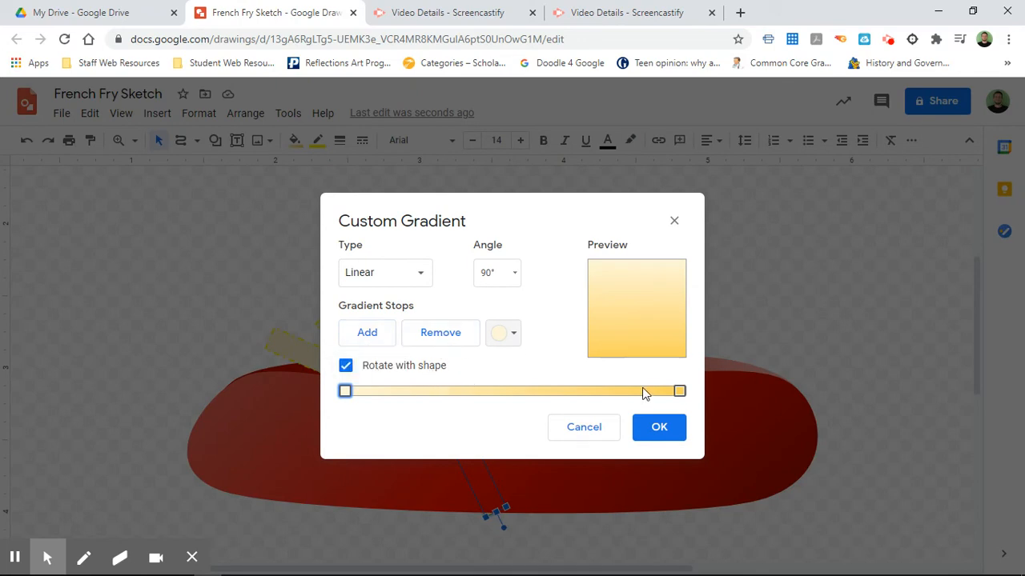
{"action": "left_click", "coordinate": [679, 391]}
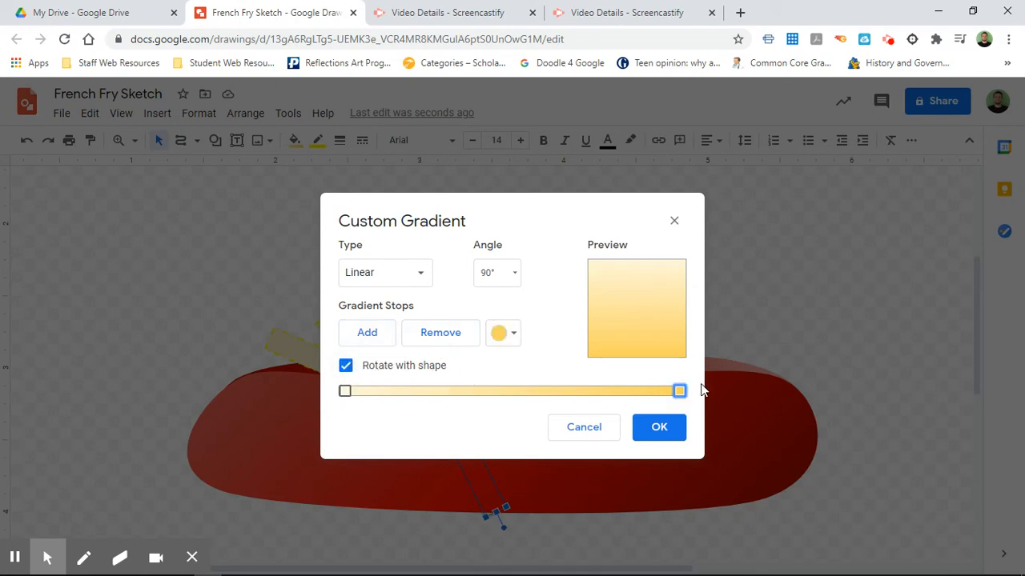
{"action": "left_click", "coordinate": [512, 342]}
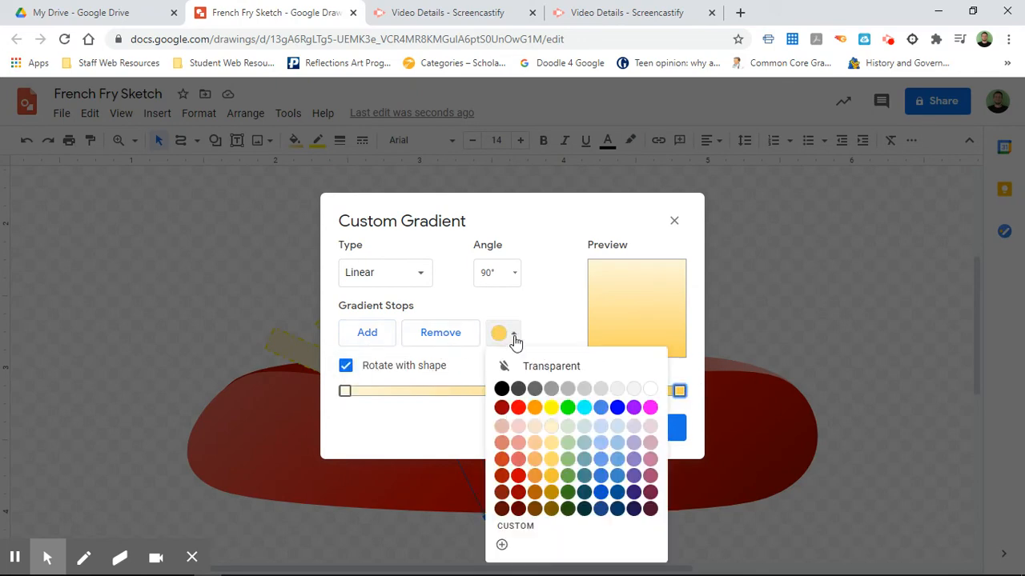
{"action": "left_click", "coordinate": [550, 479]}
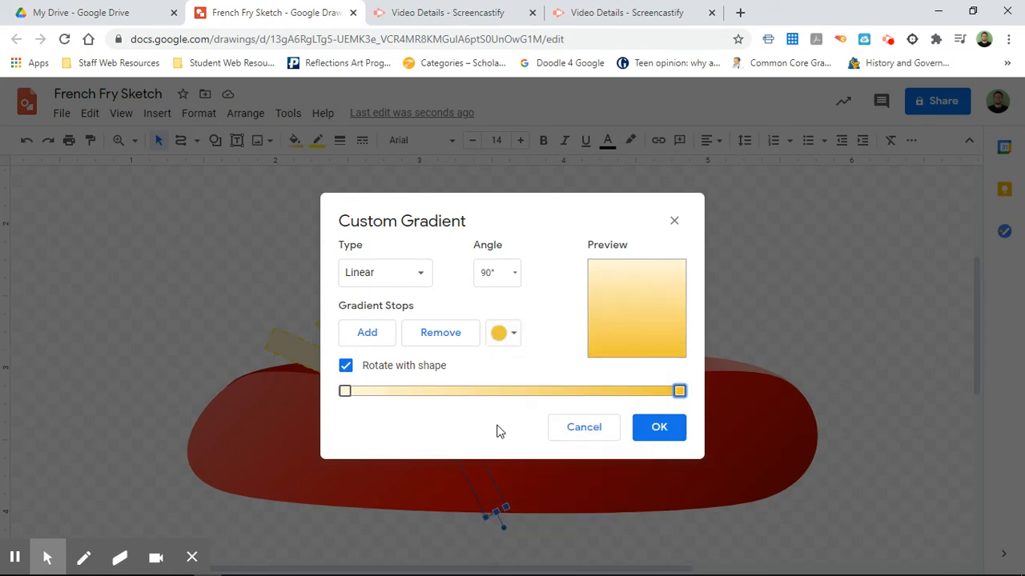
{"action": "left_click", "coordinate": [514, 336]}
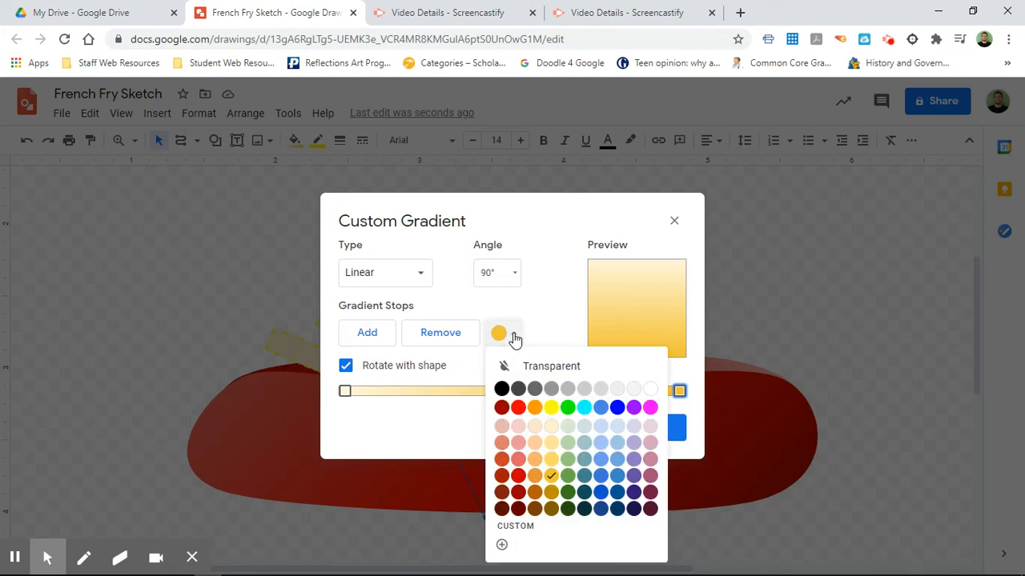
{"action": "left_click", "coordinate": [550, 509]}
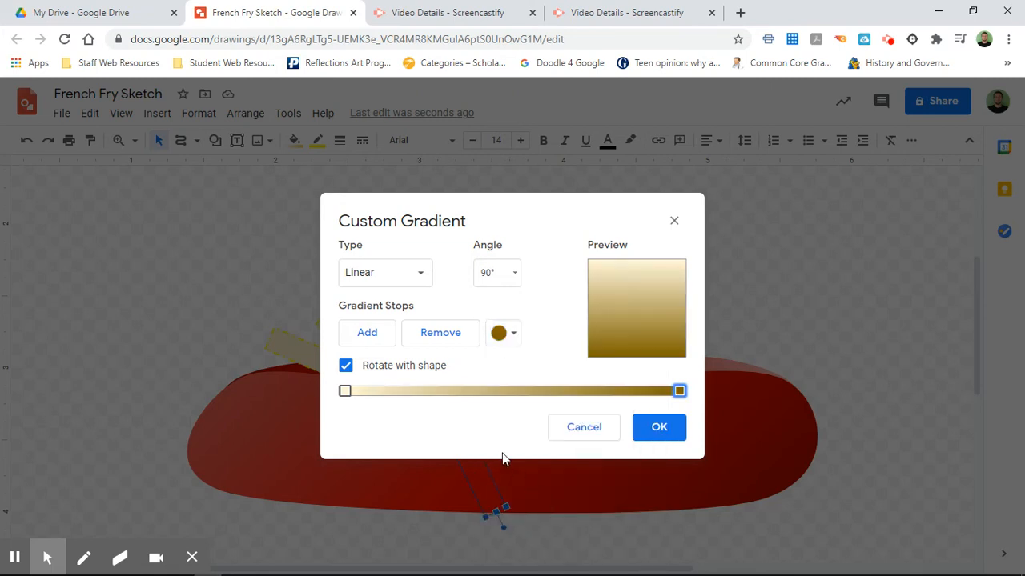
- Change the starting stop of the middle fry's gradient to golden yellow, after trying bright yellow
{"action": "left_click", "coordinate": [345, 392]}
{"action": "left_click", "coordinate": [513, 335]}
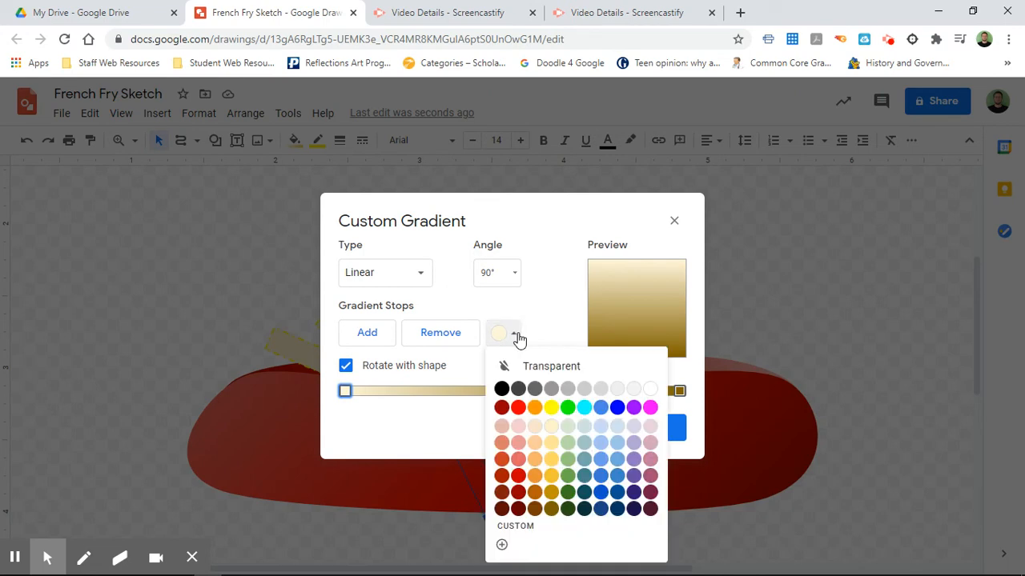
{"action": "left_click", "coordinate": [550, 409]}
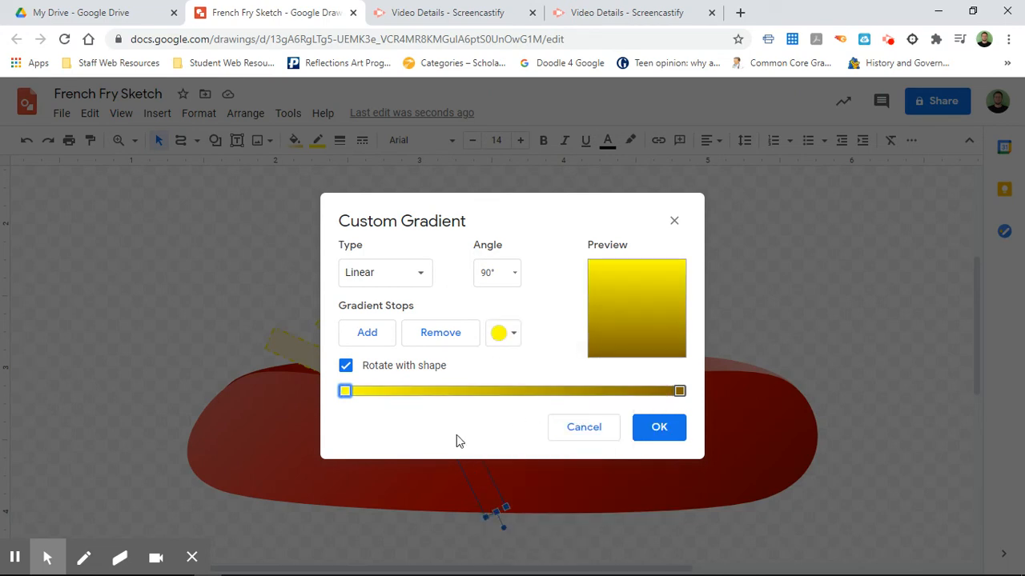
{"action": "left_click", "coordinate": [514, 334]}
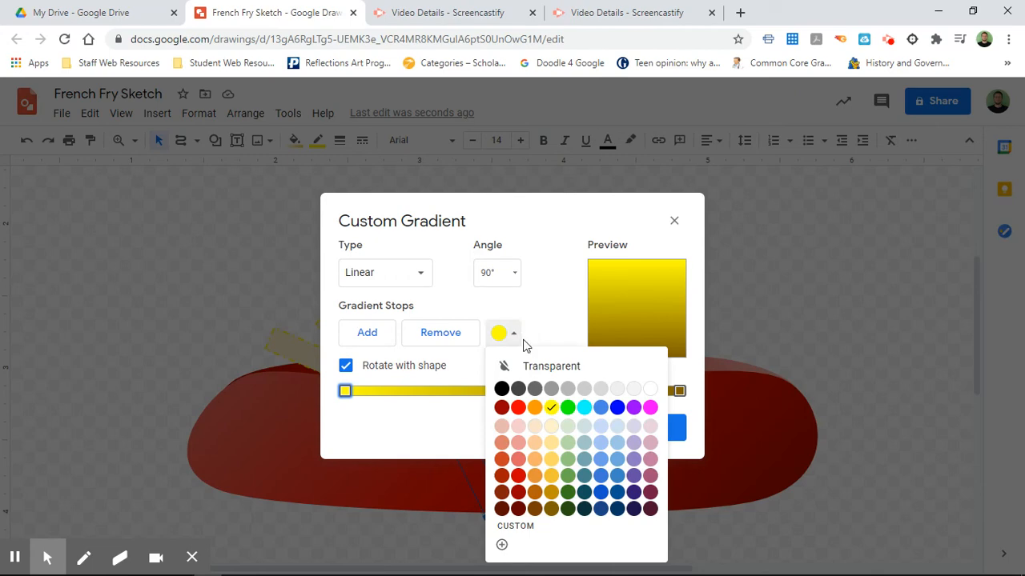
{"action": "left_click", "coordinate": [550, 475]}
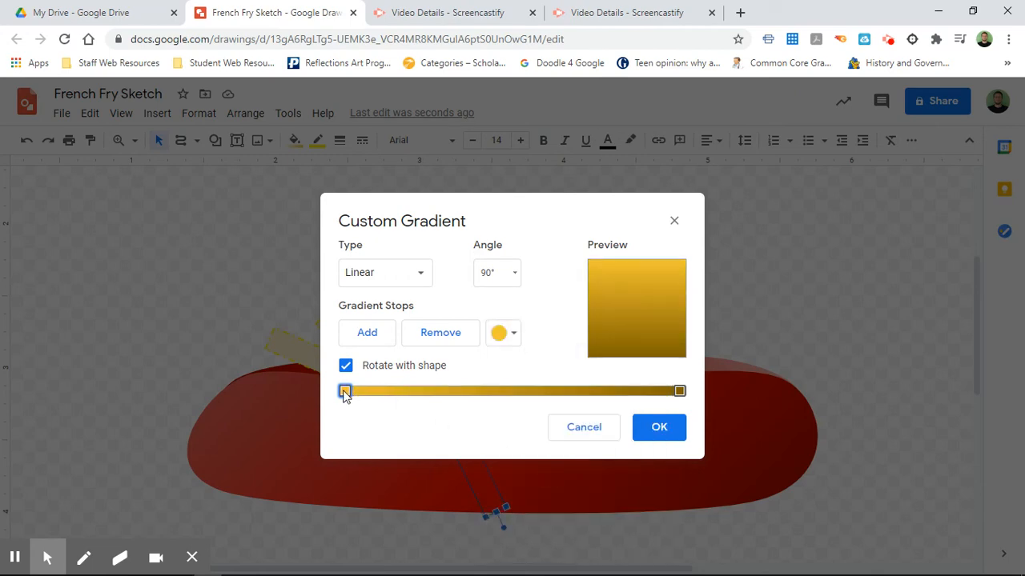
- Change the starting stop of the middle fry's gradient to pale light yellow and apply the custom gradient
{"action": "left_click", "coordinate": [512, 347]}
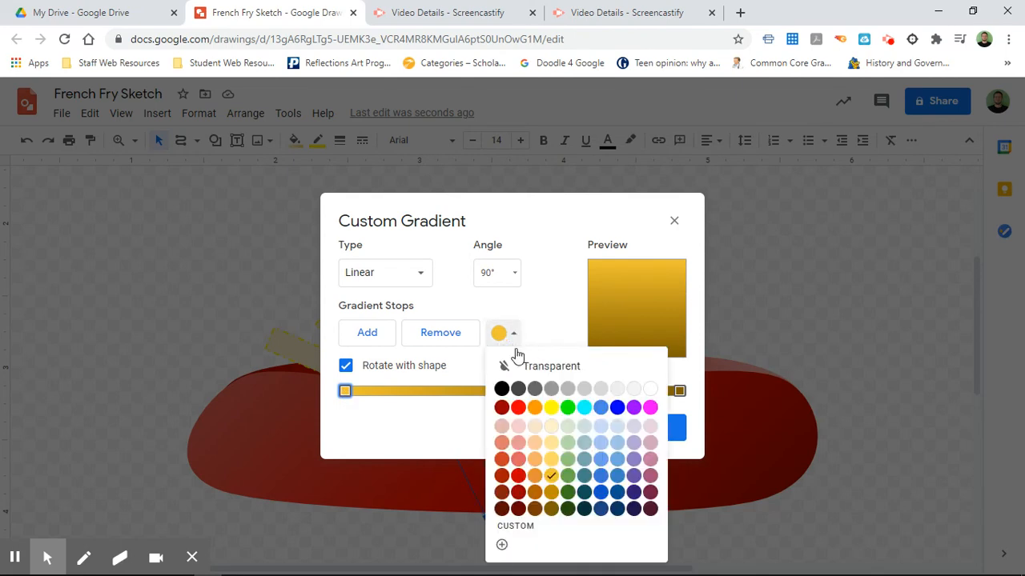
{"action": "left_click", "coordinate": [552, 426]}
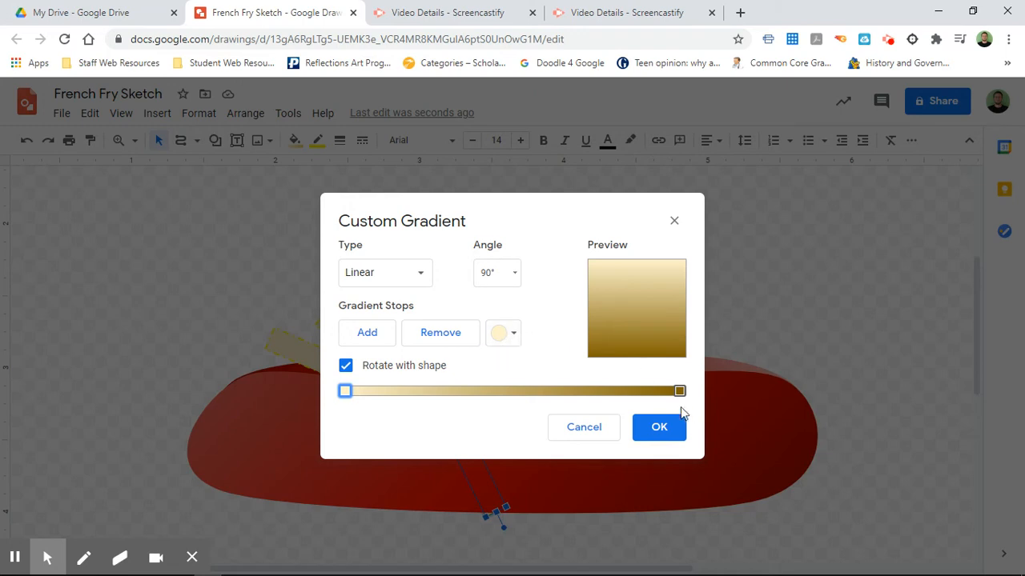
{"action": "left_click", "coordinate": [667, 430]}
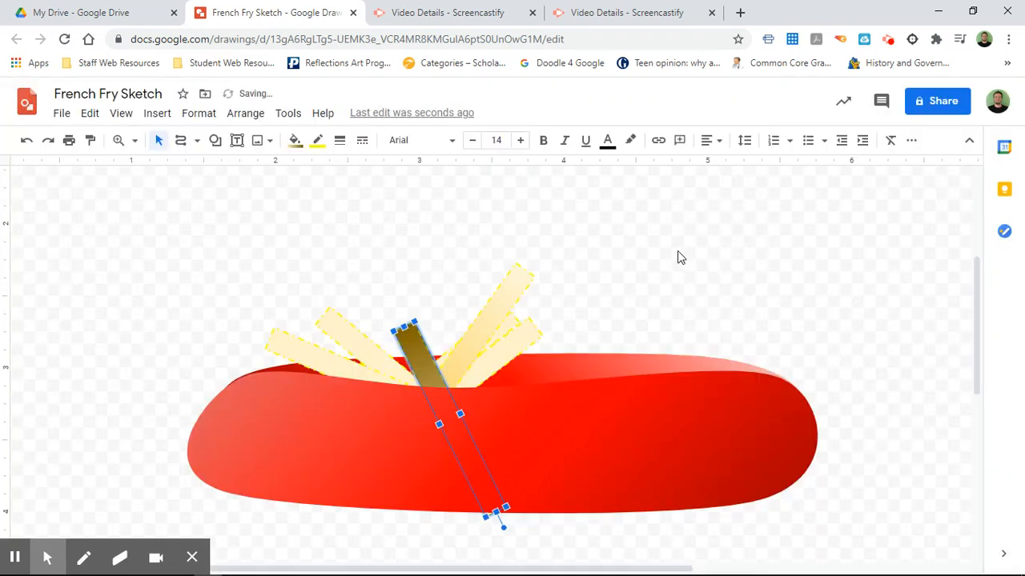
{"action": "left_click", "coordinate": [677, 257]}
- Refill the short middle fry with the preset light yellow 2 linear gradient
{"action": "left_click", "coordinate": [406, 340]}
{"action": "left_click", "coordinate": [295, 143]}
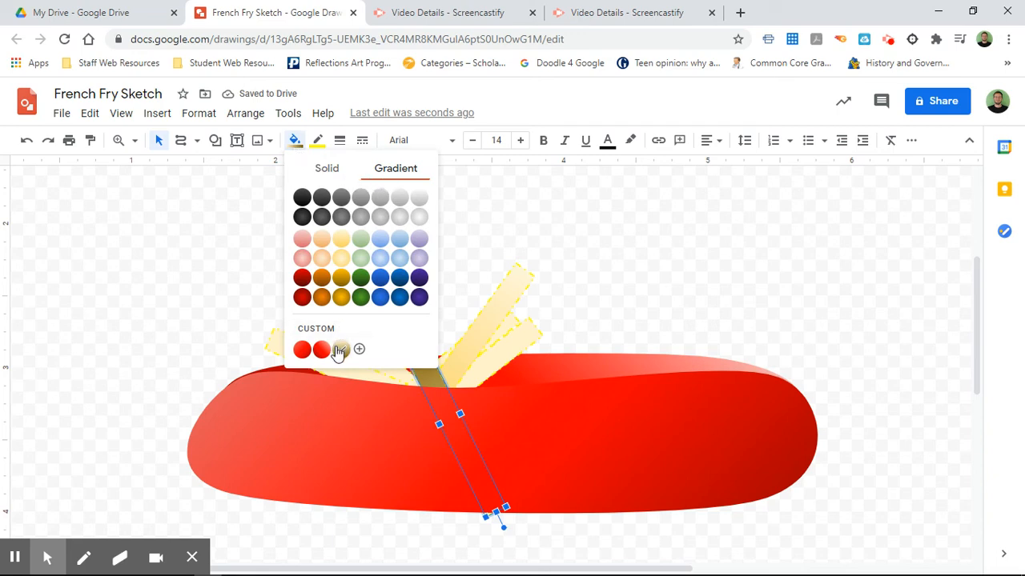
{"action": "left_click", "coordinate": [342, 240]}
{"action": "left_click", "coordinate": [594, 311]}
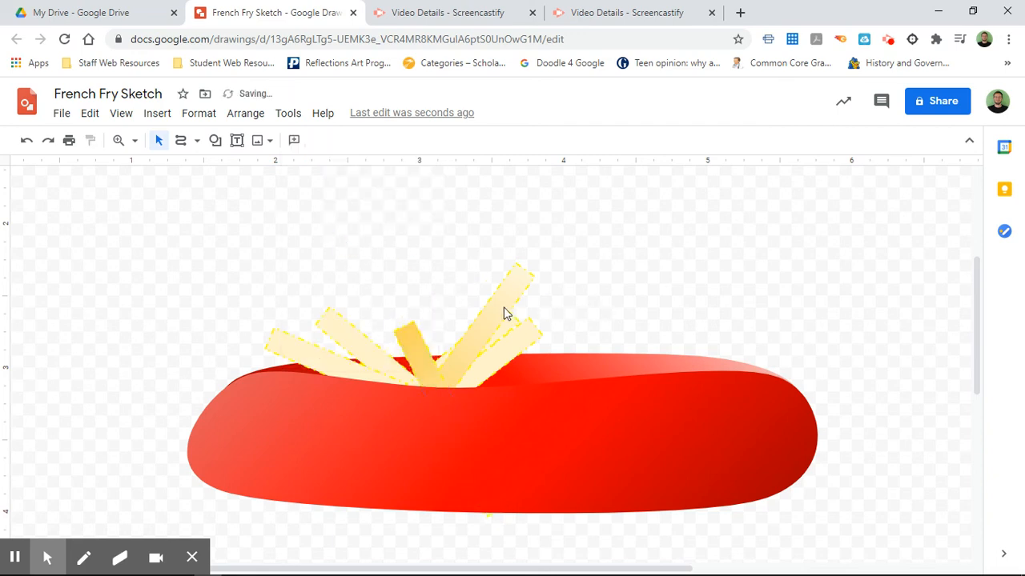
- Bring the short middle fry in front of the container and give it a custom linear gradient at 180°
{"action": "left_click", "coordinate": [415, 347]}
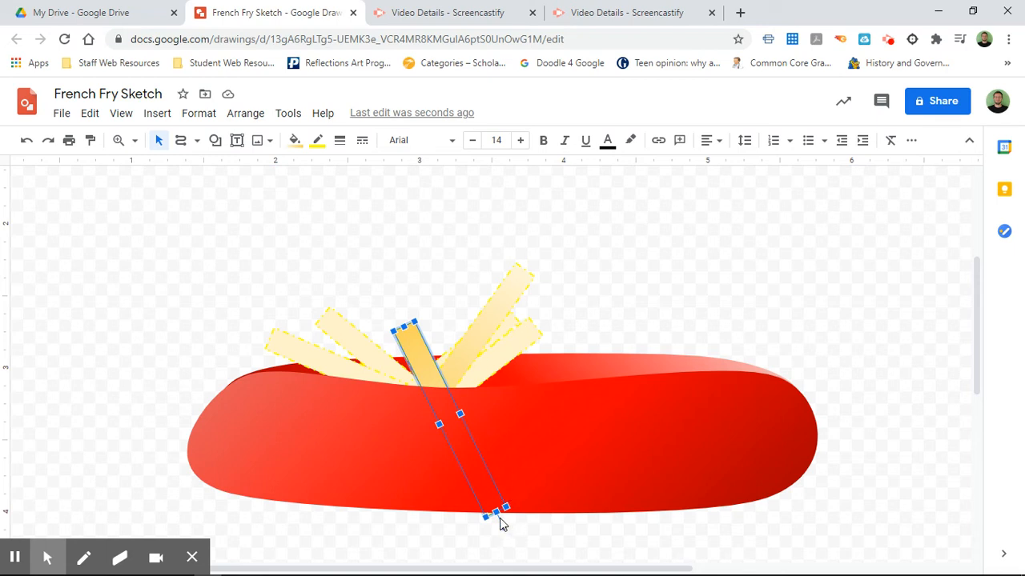
{"action": "left_click_drag", "start_coordinate": [500, 518], "coordinate": [500, 518]}
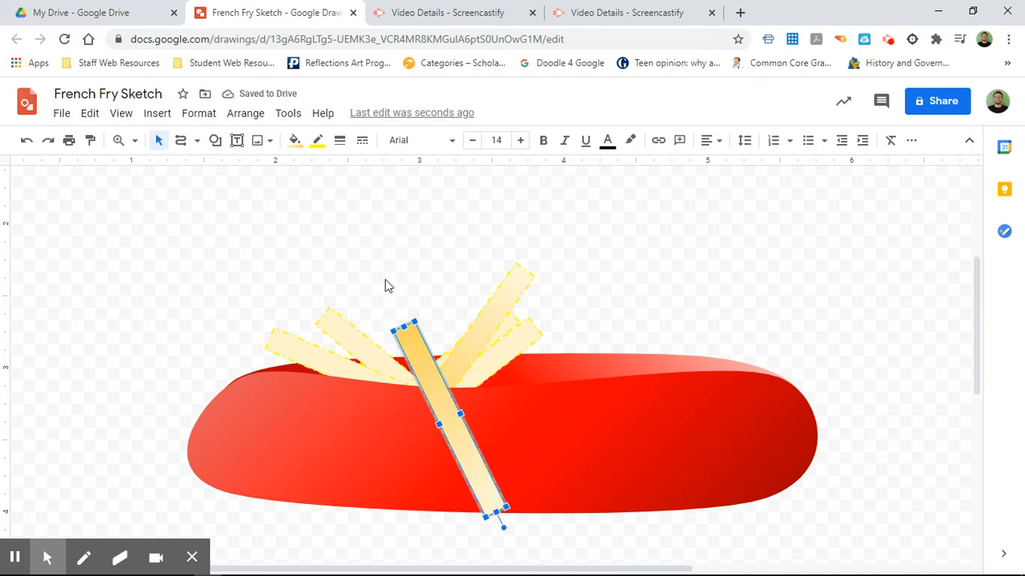
{"action": "left_click", "coordinate": [295, 141]}
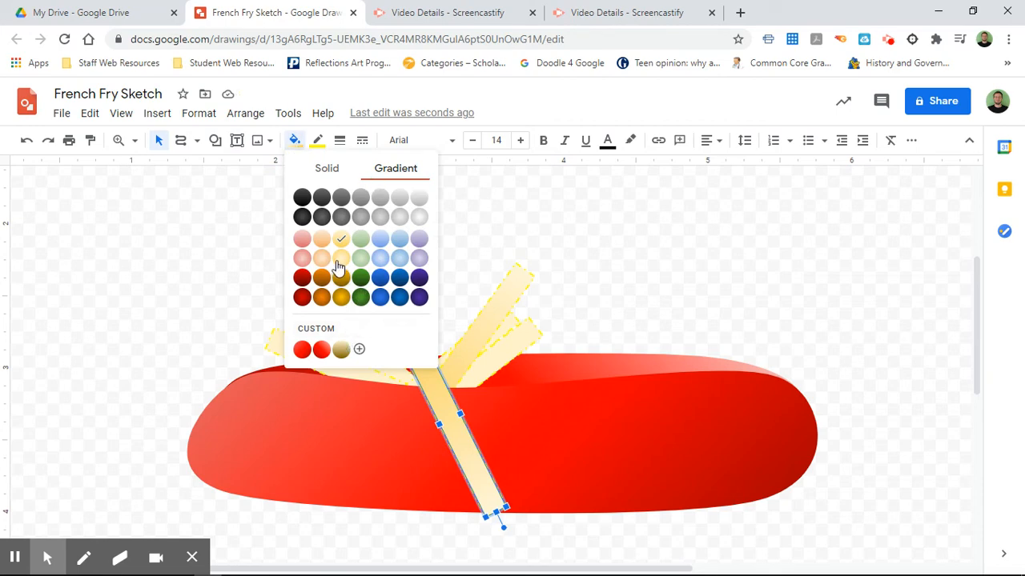
{"action": "left_click", "coordinate": [323, 331]}
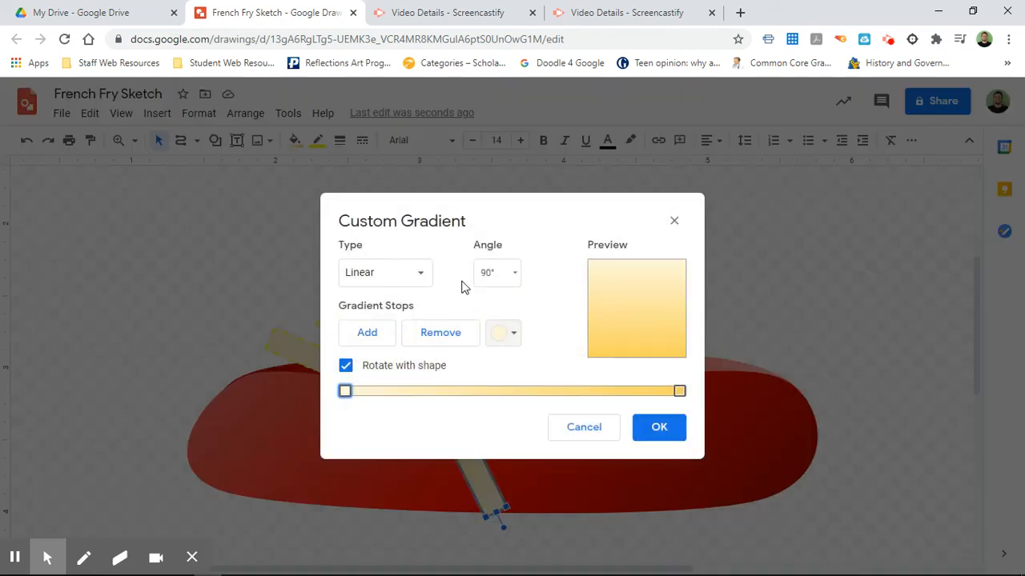
{"action": "left_click", "coordinate": [511, 274]}
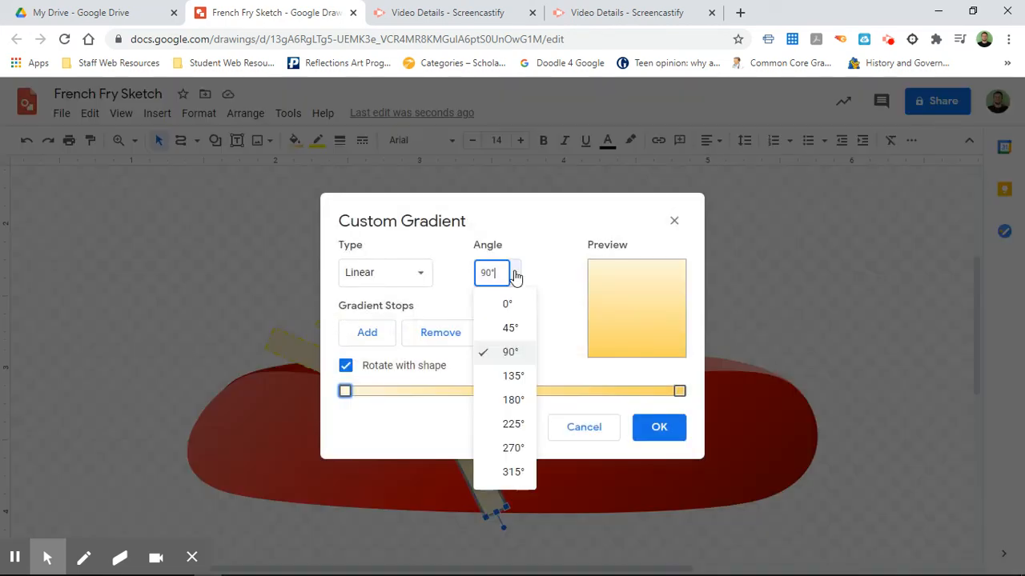
{"action": "left_click", "coordinate": [513, 400]}
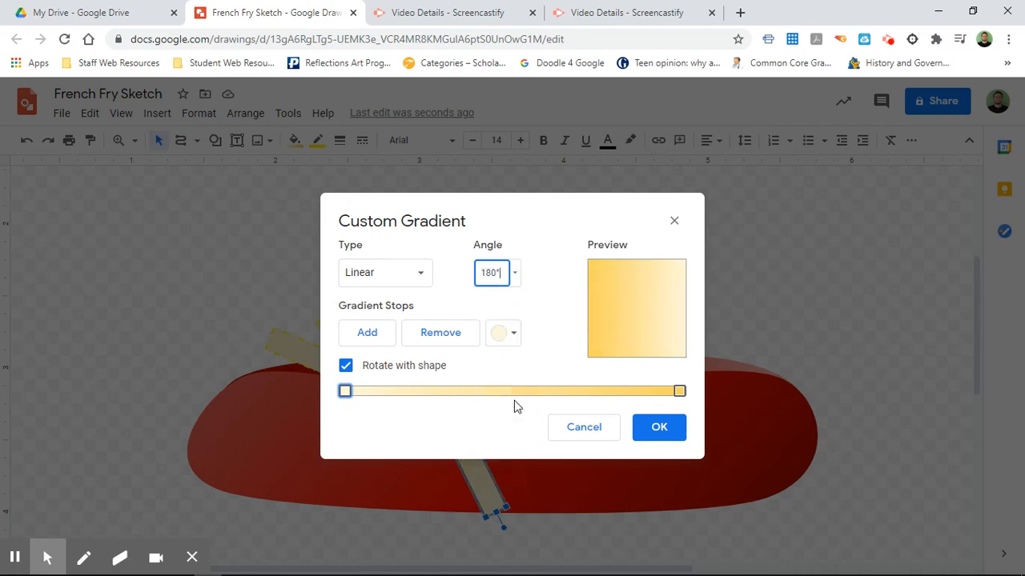
{"action": "left_click", "coordinate": [659, 427]}
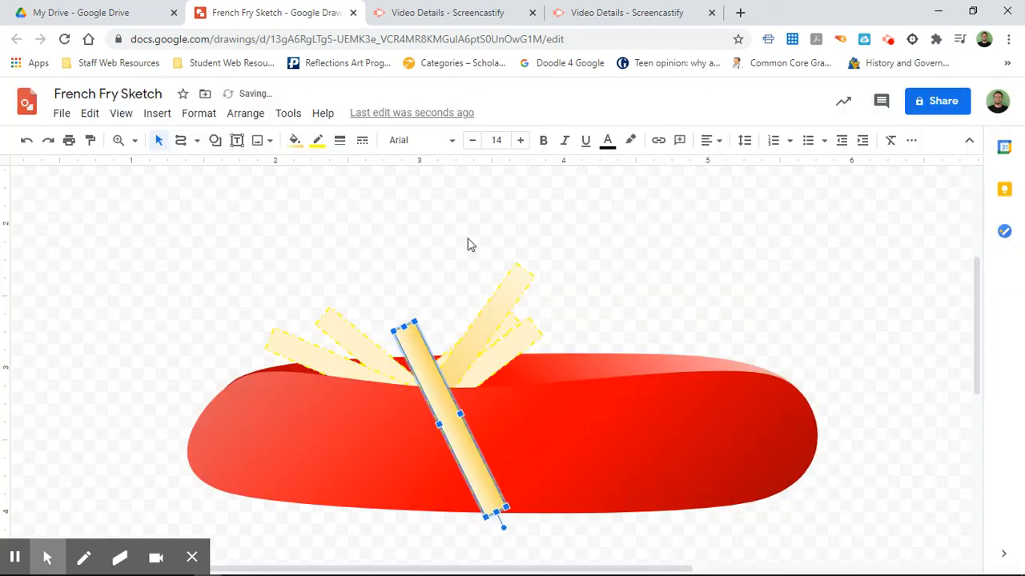
- Set the angle of the short middle fry's custom gradient to 225° and apply it
{"action": "left_click", "coordinate": [293, 142]}
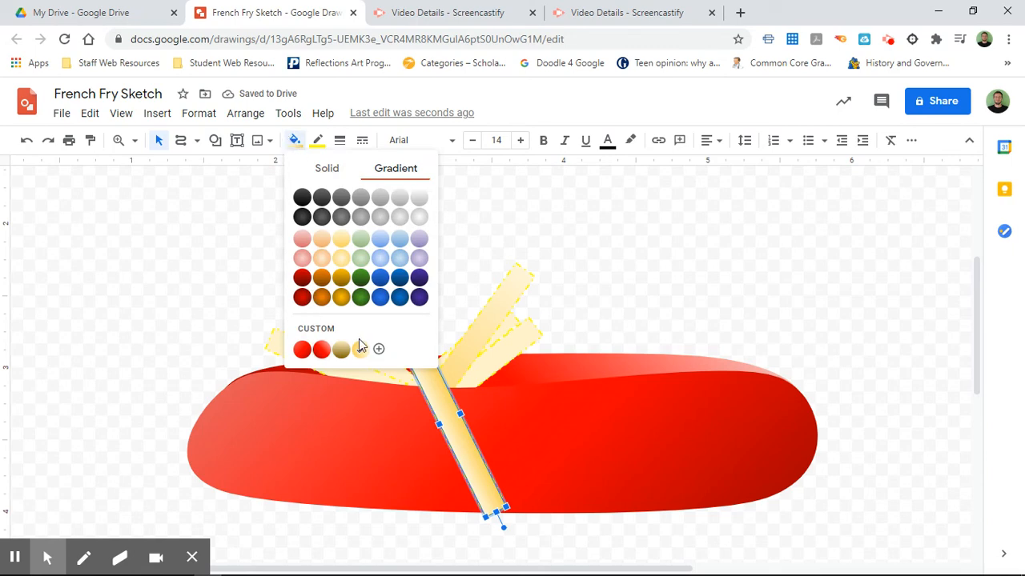
{"action": "left_click", "coordinate": [324, 328]}
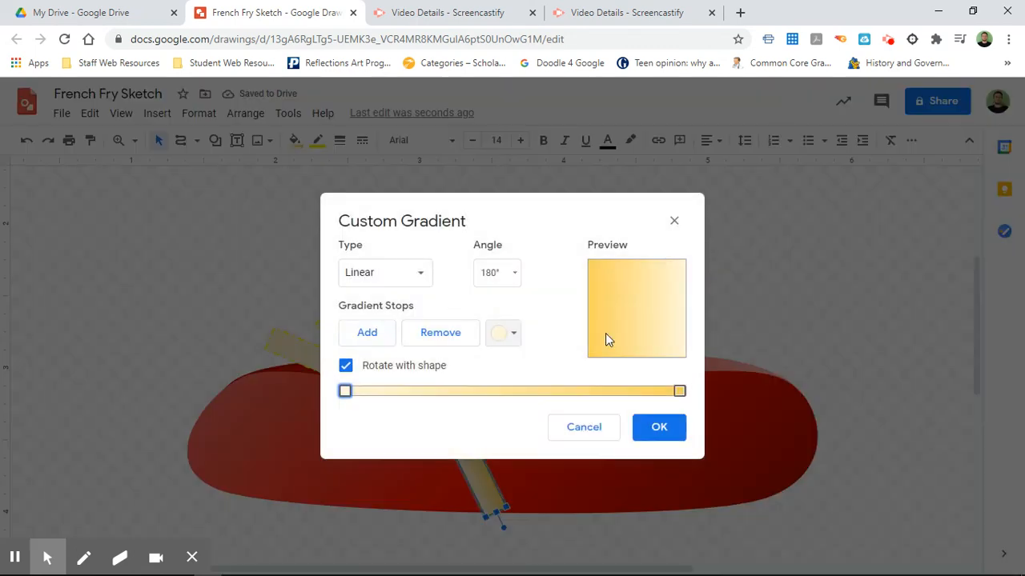
{"action": "left_click", "coordinate": [492, 273]}
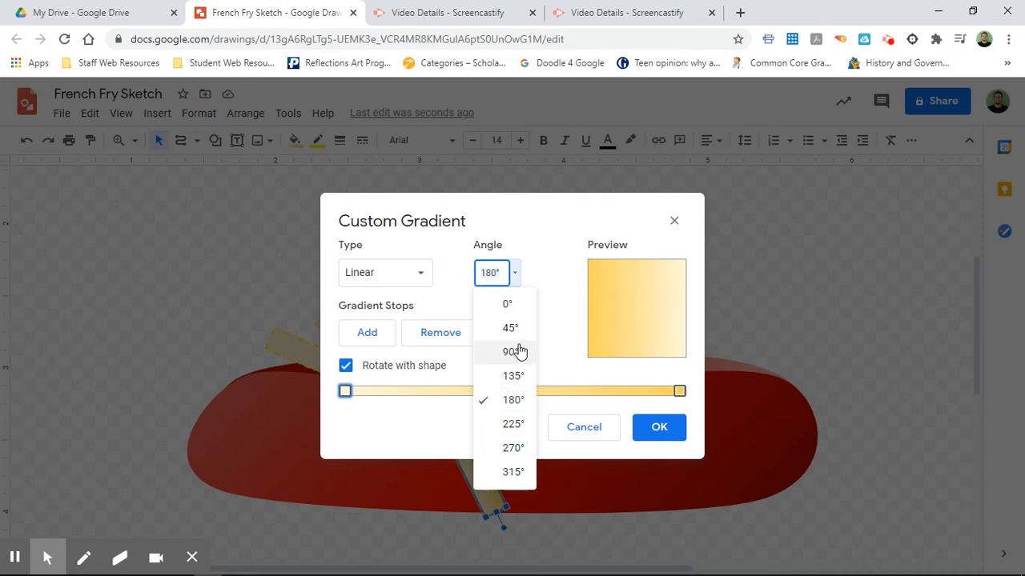
{"action": "left_click", "coordinate": [525, 424]}
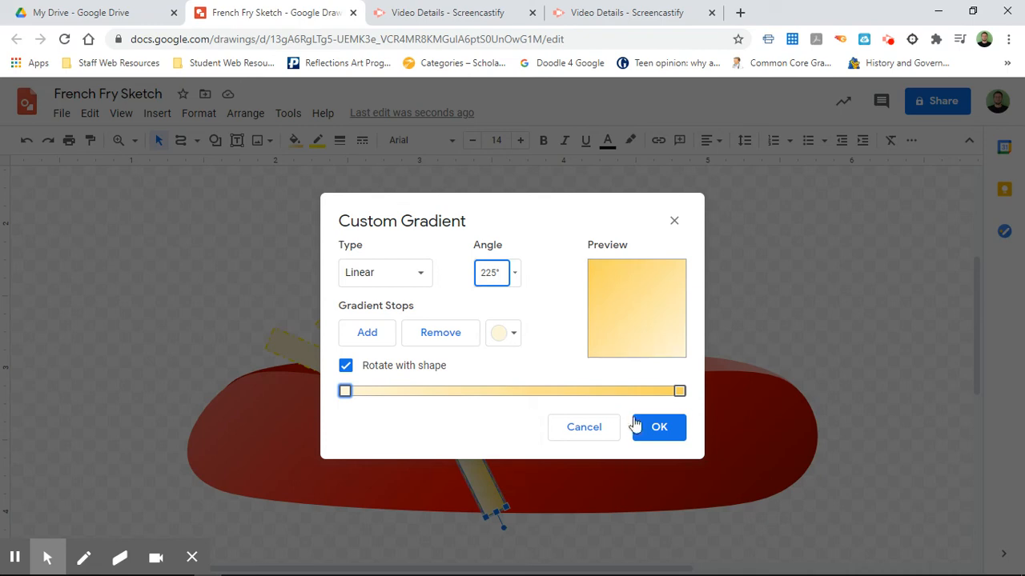
{"action": "left_click", "coordinate": [656, 427]}
{"action": "left_click", "coordinate": [728, 305]}
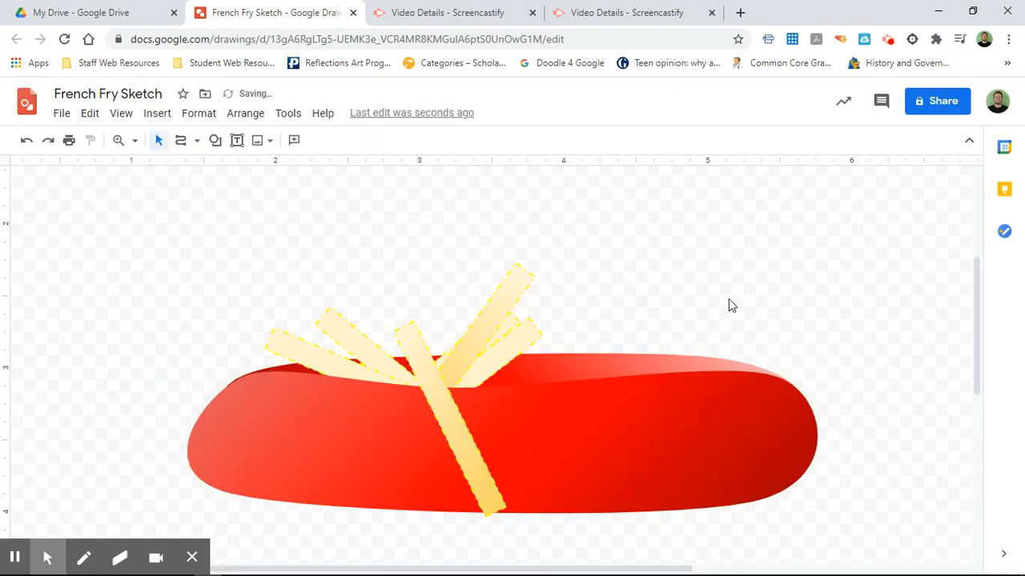
- Send the short middle fry back behind the front of the red container
{"action": "left_click", "coordinate": [438, 395]}
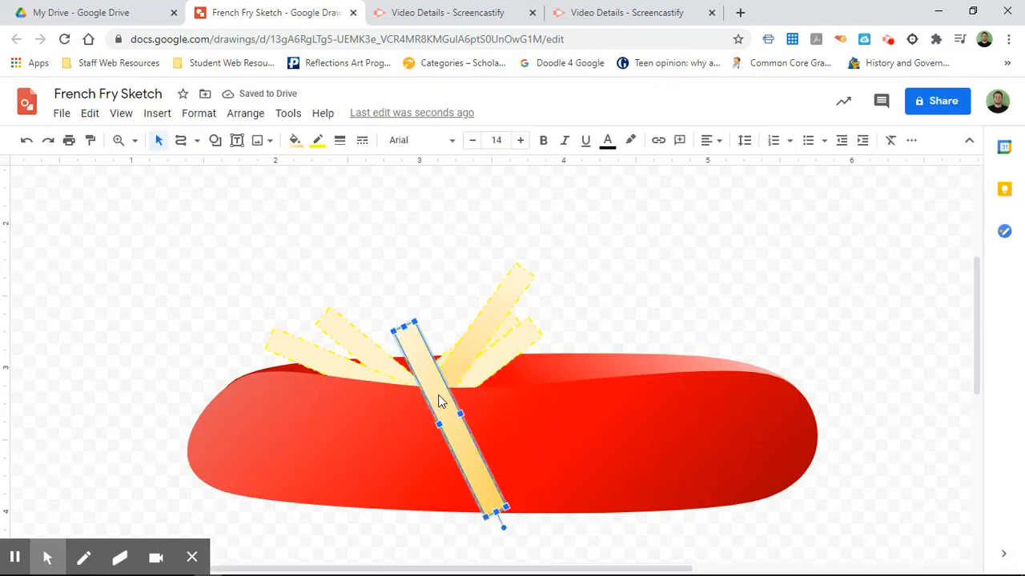
{"action": "key", "text": "ctrl+Down"}
{"action": "left_click", "coordinate": [689, 265]}
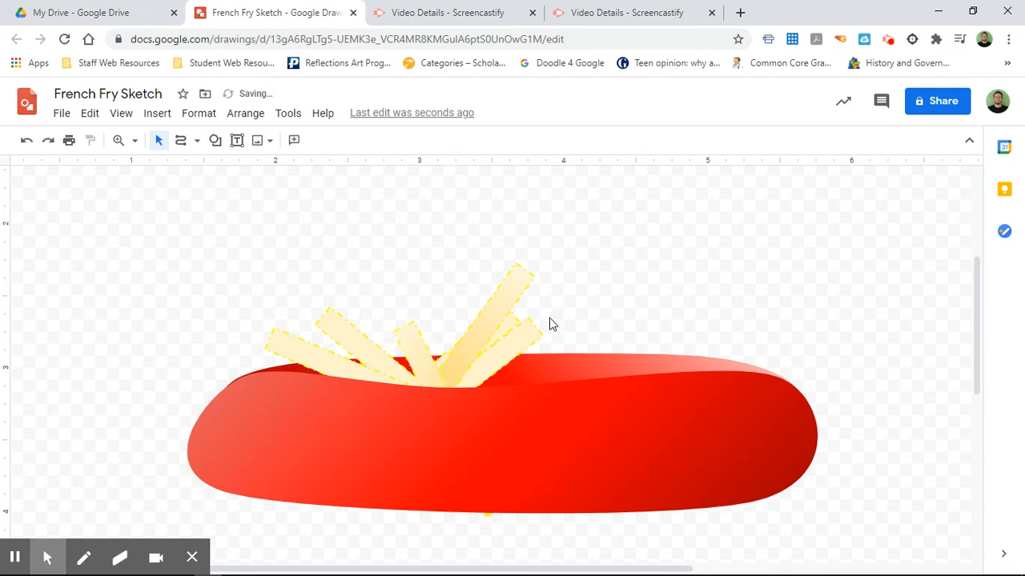
{"action": "left_click", "coordinate": [413, 355]}
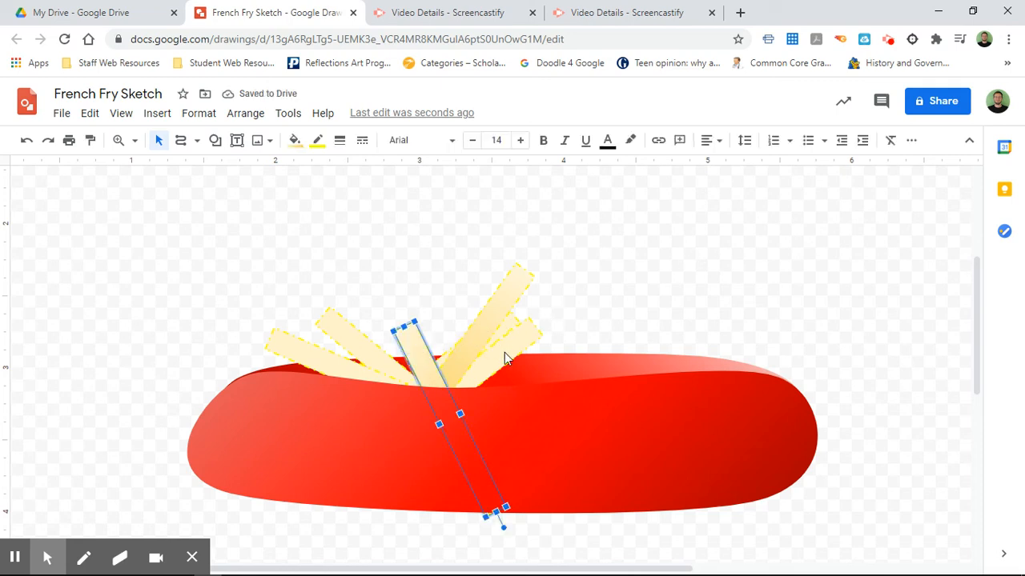
- Fill the shorter, rightmost fry with the light yellow 2 linear gradient
{"action": "left_click", "coordinate": [504, 352]}
{"action": "left_click", "coordinate": [294, 142]}
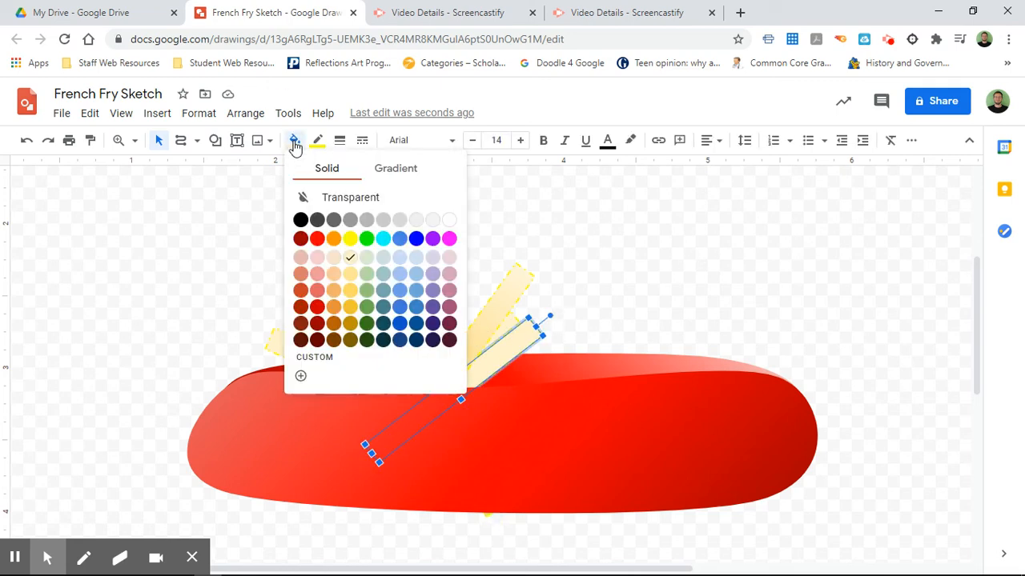
{"action": "left_click", "coordinate": [393, 168]}
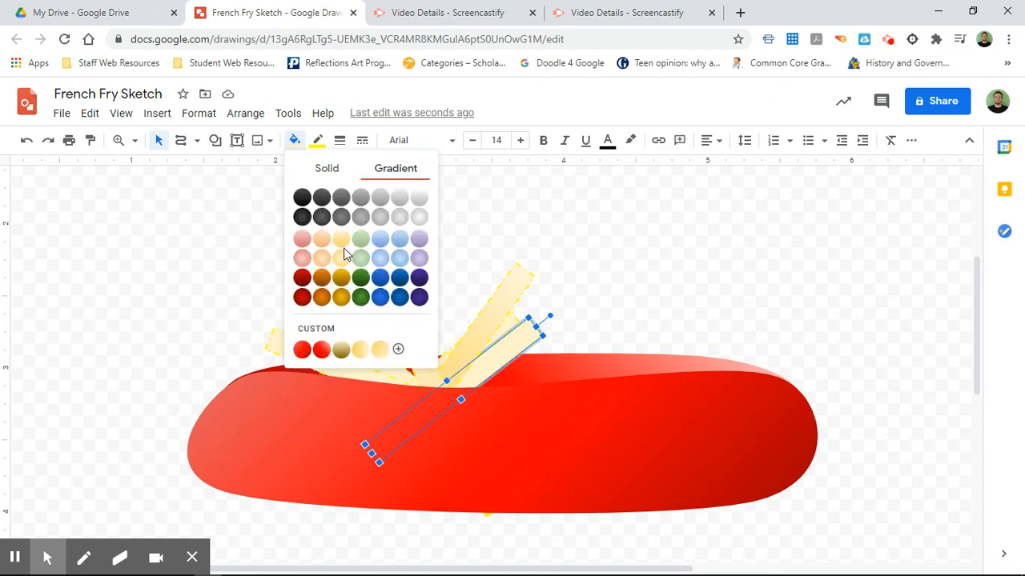
{"action": "left_click", "coordinate": [342, 241]}
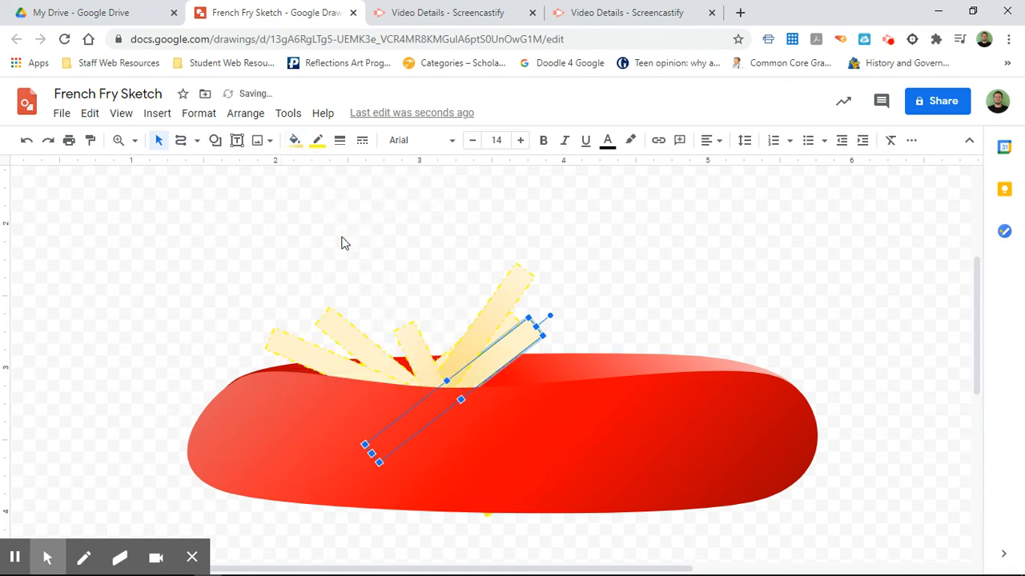
{"action": "left_click", "coordinate": [634, 300]}
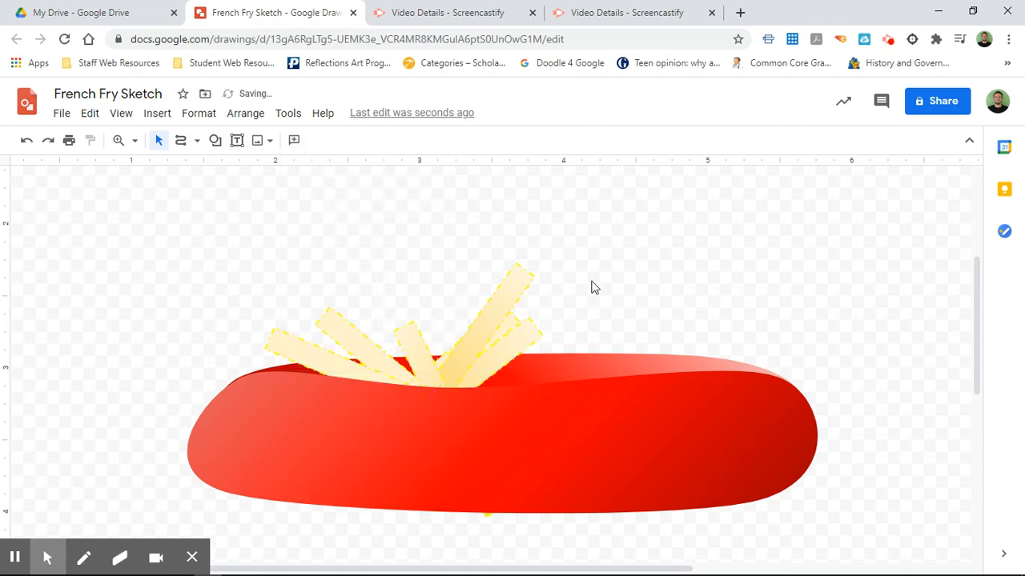
- Fill the second fry from the left with a preset light yellow gradient
{"action": "left_click", "coordinate": [367, 346]}
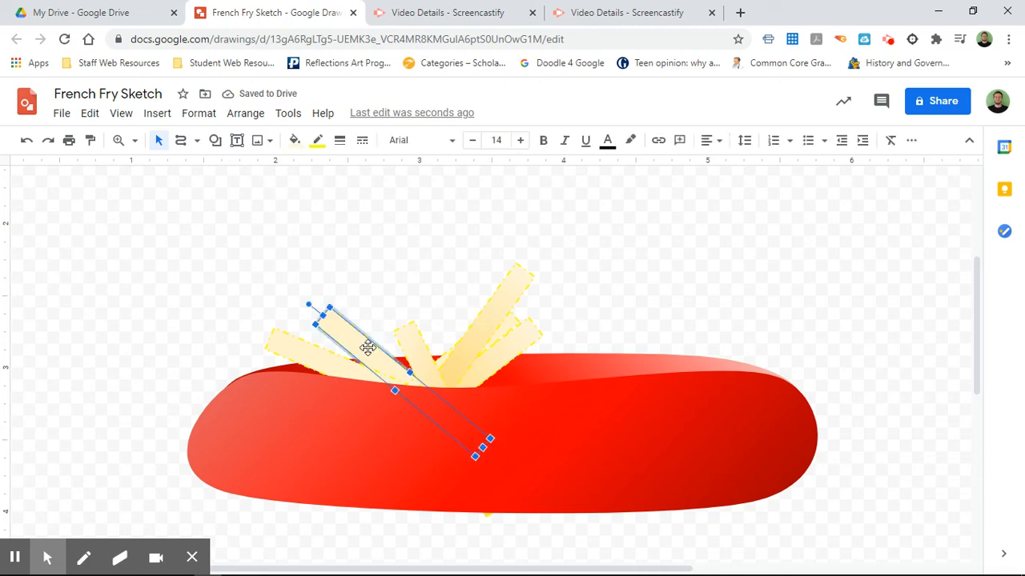
{"action": "left_click", "coordinate": [293, 144]}
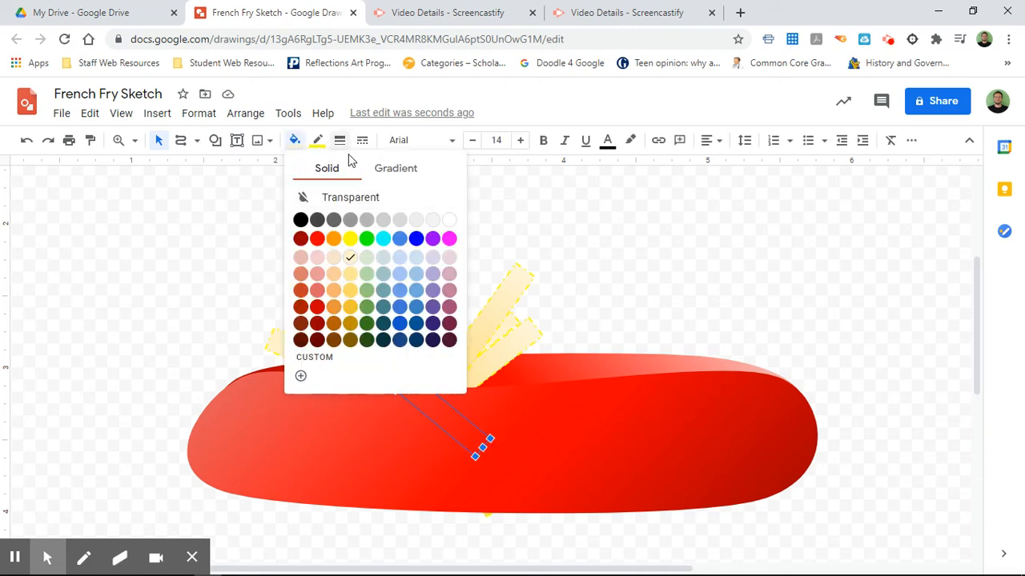
{"action": "left_click", "coordinate": [401, 169]}
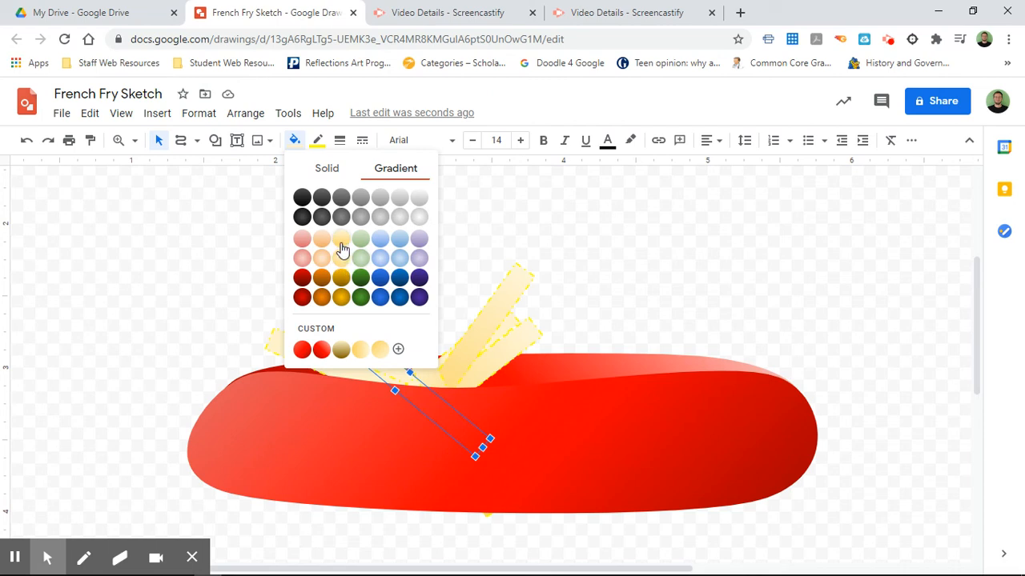
{"action": "left_click", "coordinate": [340, 256]}
{"action": "left_click", "coordinate": [405, 296]}
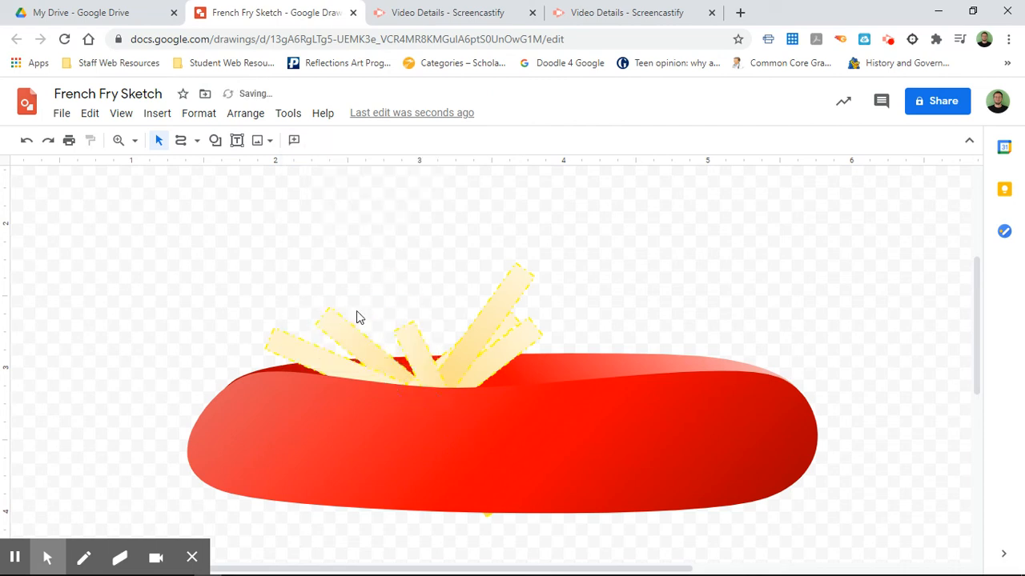
- Fill the leftmost fry with the light yellow 2 linear gradient
{"action": "left_click", "coordinate": [319, 361]}
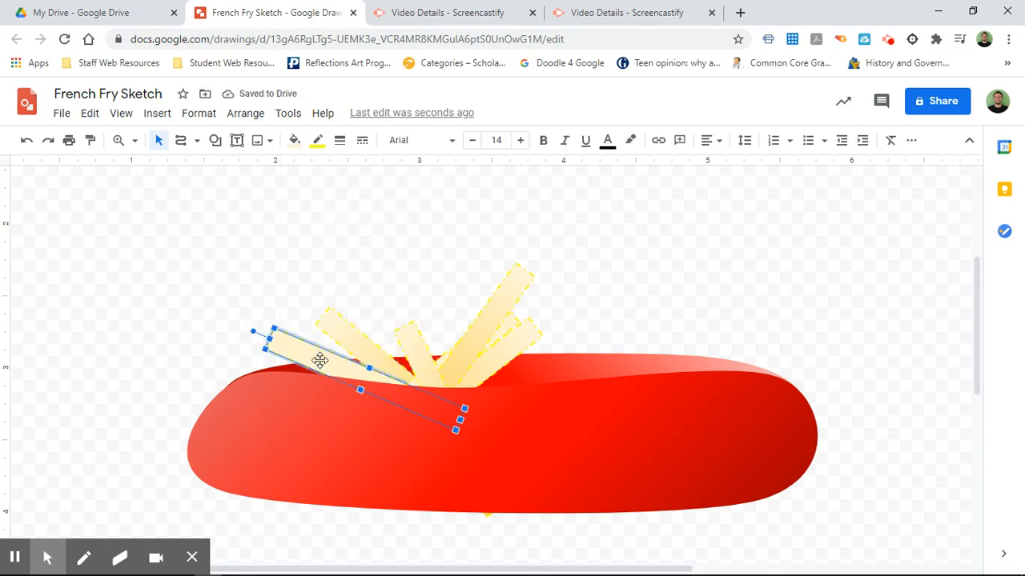
{"action": "left_click", "coordinate": [293, 142]}
{"action": "left_click", "coordinate": [421, 171]}
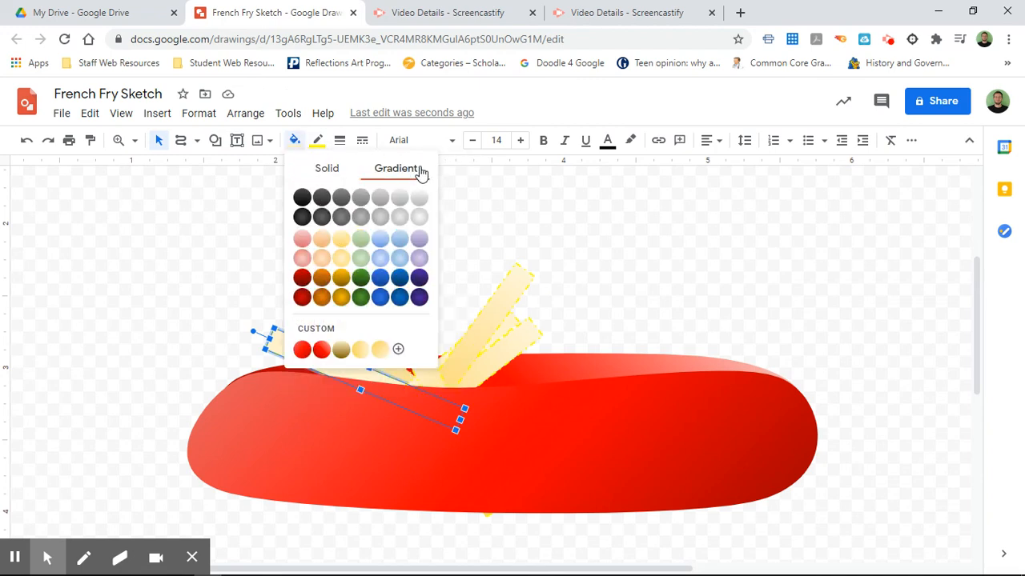
{"action": "left_click", "coordinate": [341, 247]}
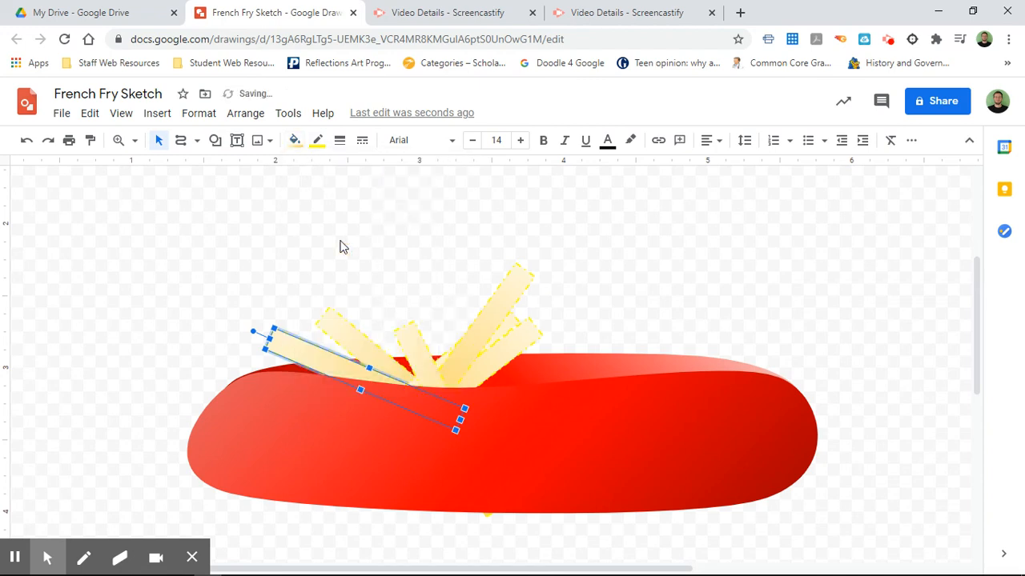
{"action": "left_click", "coordinate": [387, 292]}
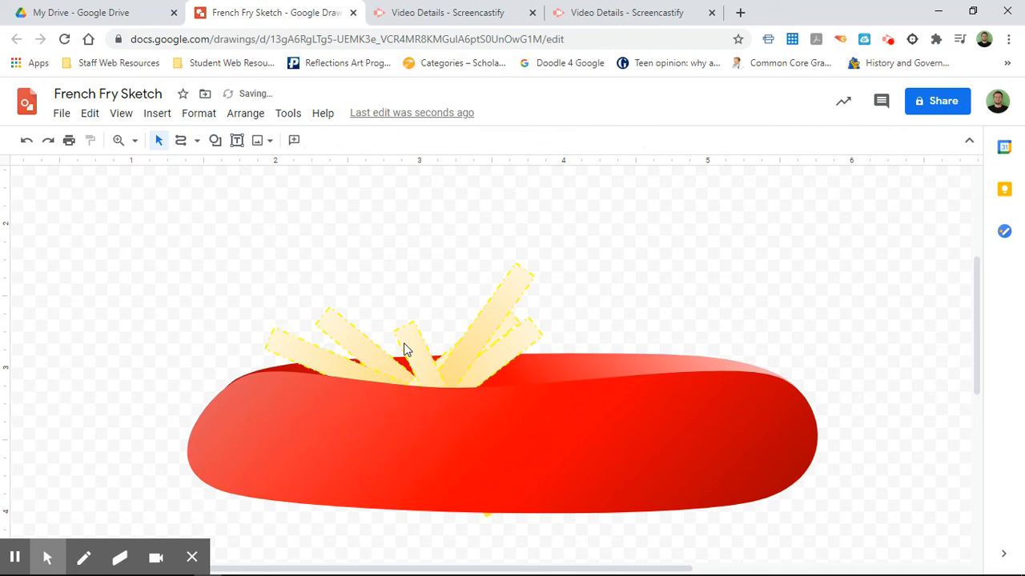
- Add a light yellow 1 middle stop to the short middle fry's custom linear gradient and apply it
{"action": "left_click", "coordinate": [430, 376]}
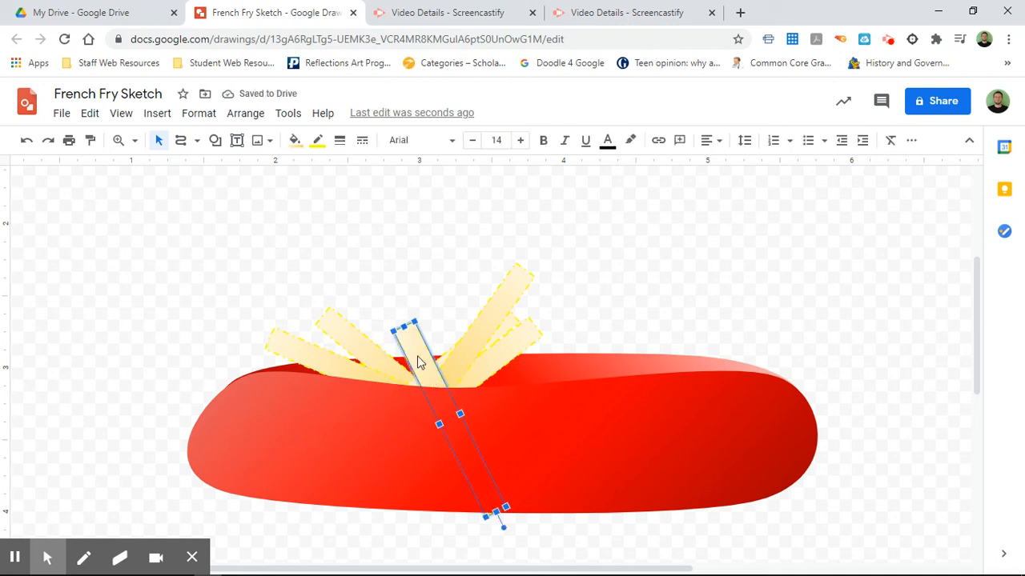
{"action": "left_click", "coordinate": [295, 141]}
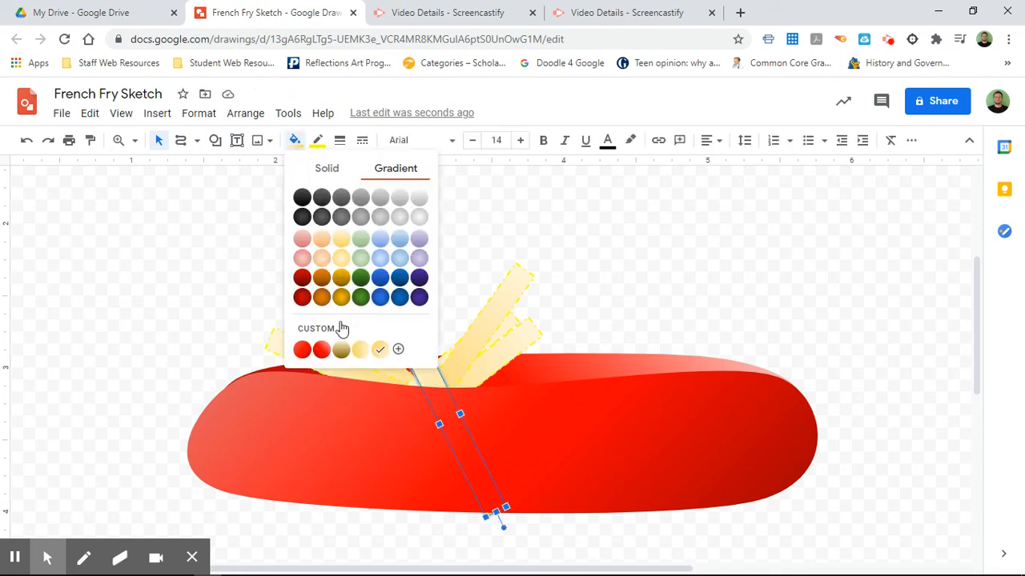
{"action": "left_click", "coordinate": [319, 330]}
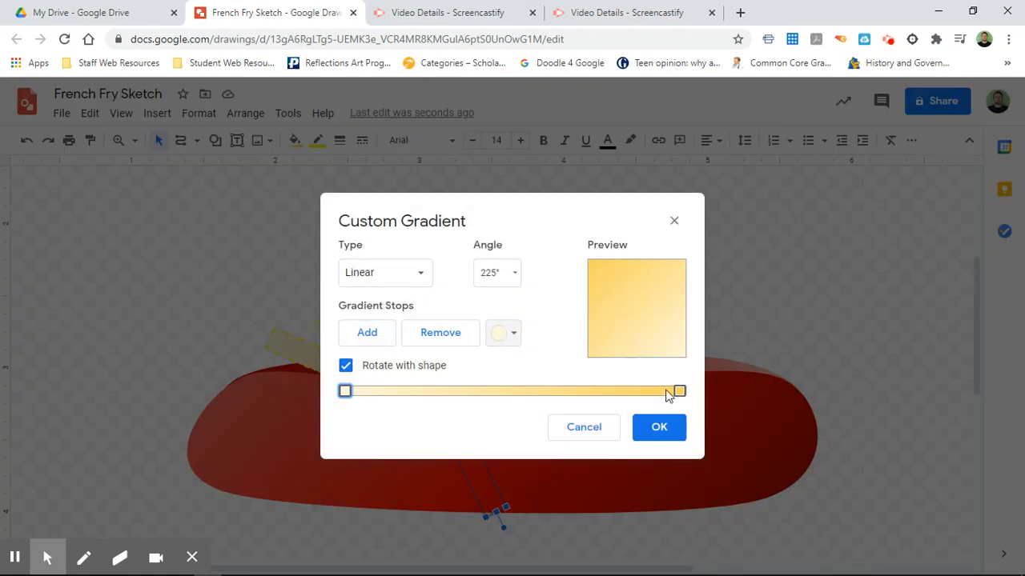
{"action": "left_click", "coordinate": [678, 391]}
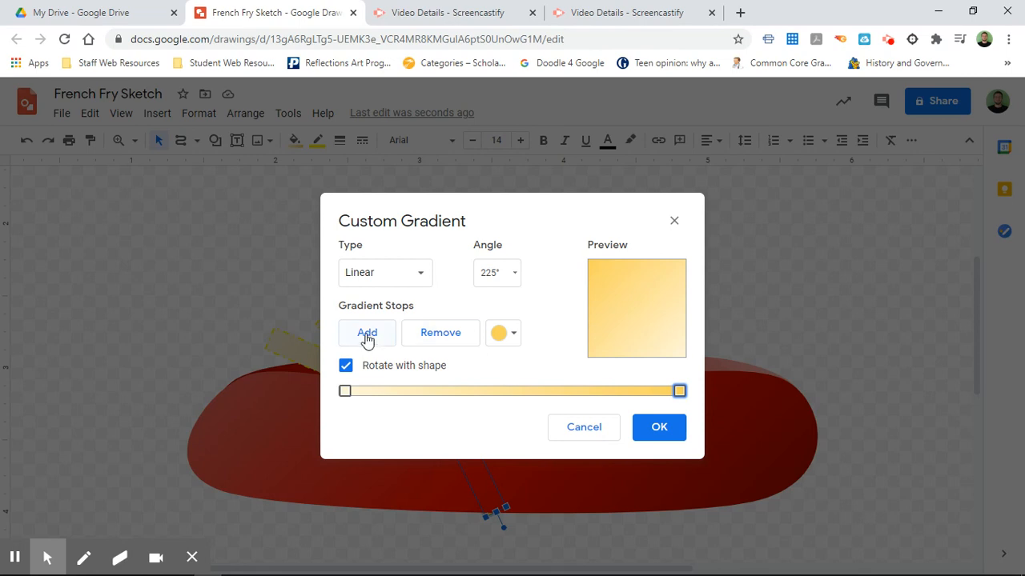
{"action": "left_click", "coordinate": [366, 338]}
{"action": "left_click", "coordinate": [515, 339]}
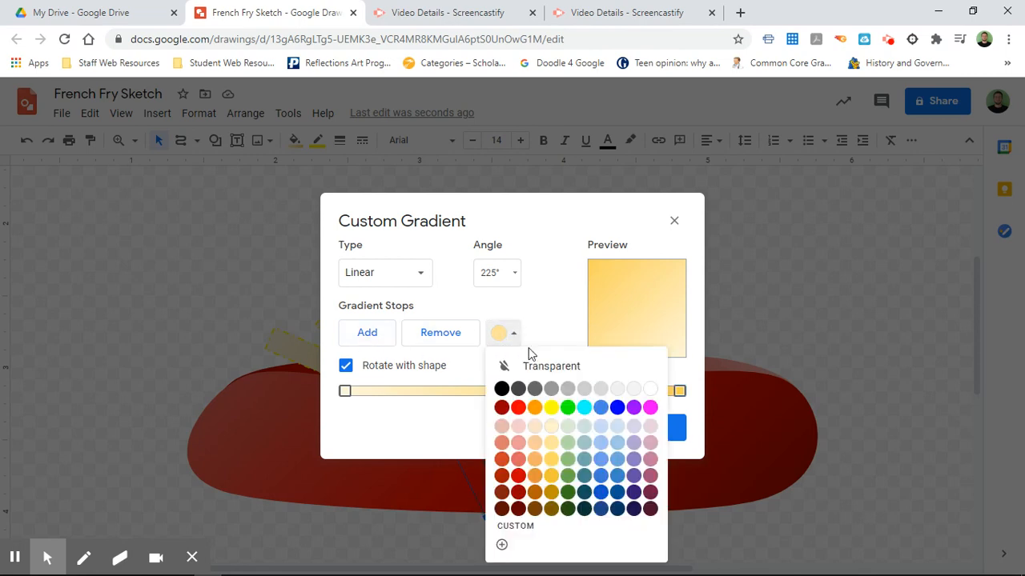
{"action": "left_click", "coordinate": [552, 460]}
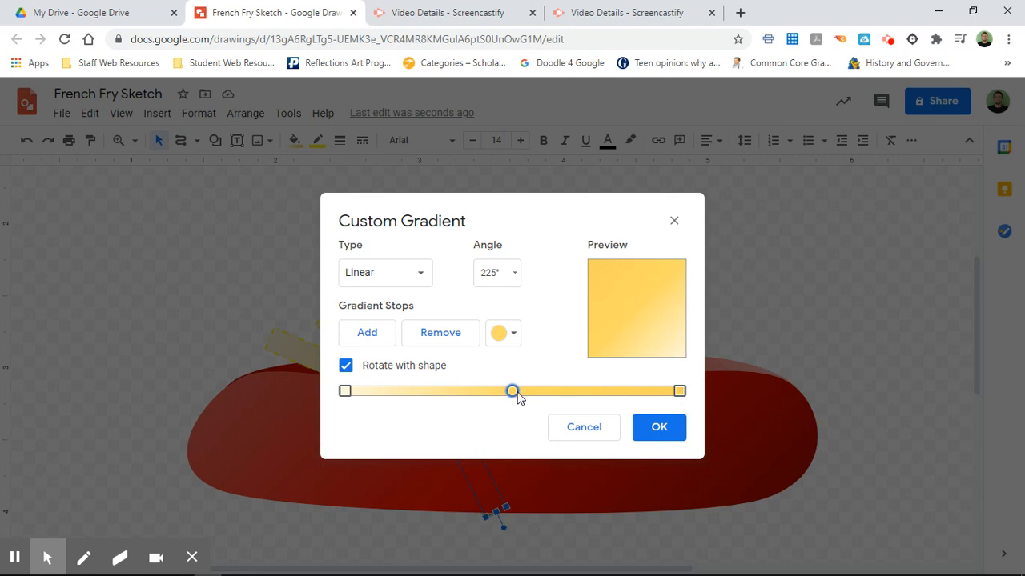
{"action": "left_click", "coordinate": [659, 427]}
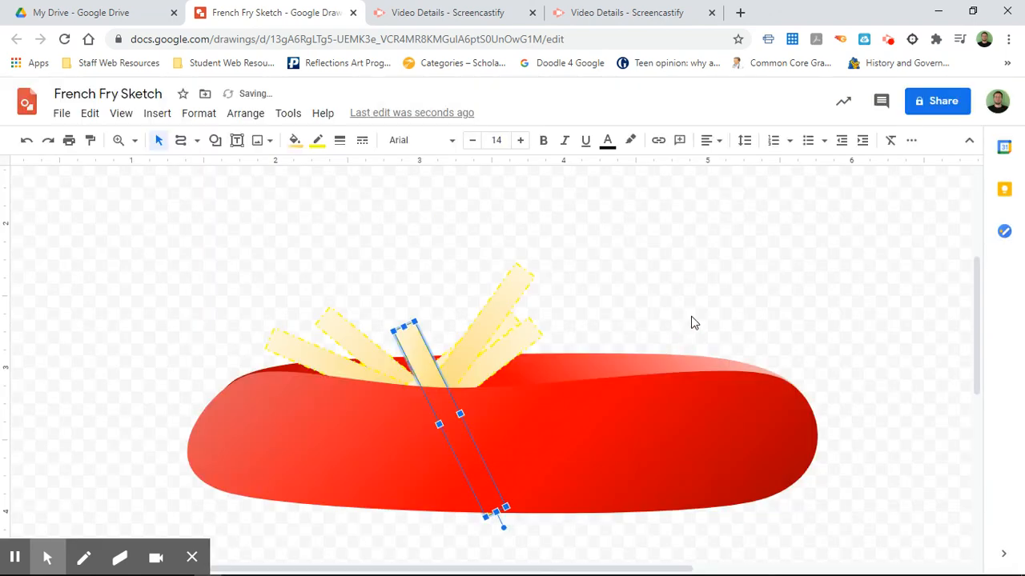
{"action": "left_click", "coordinate": [693, 321]}
- Shift the middle stop of the short middle fry's gradient to about a third of the way from the pale end
{"action": "left_click", "coordinate": [422, 361]}
{"action": "left_click", "coordinate": [293, 141]}
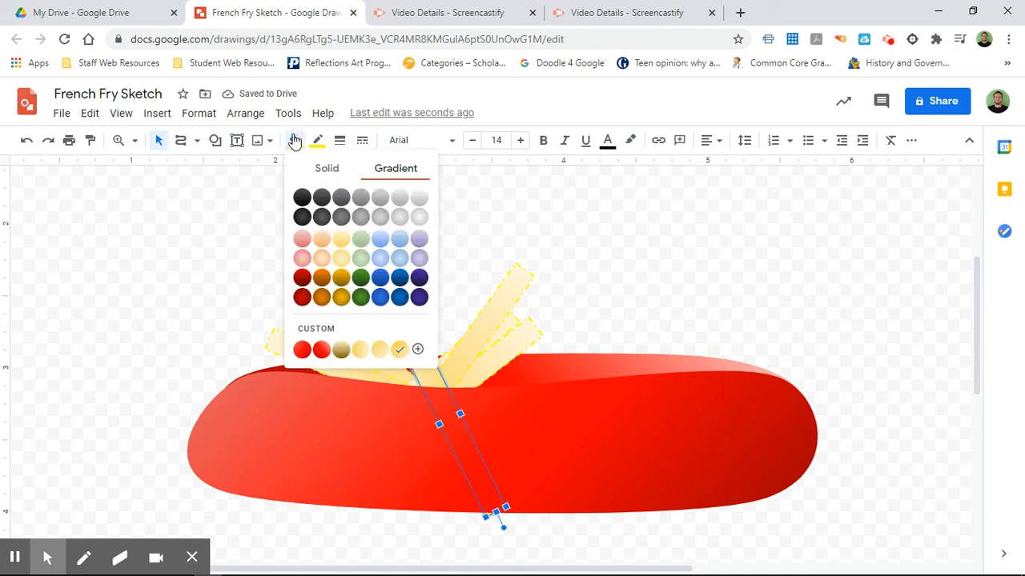
{"action": "left_click", "coordinate": [305, 331]}
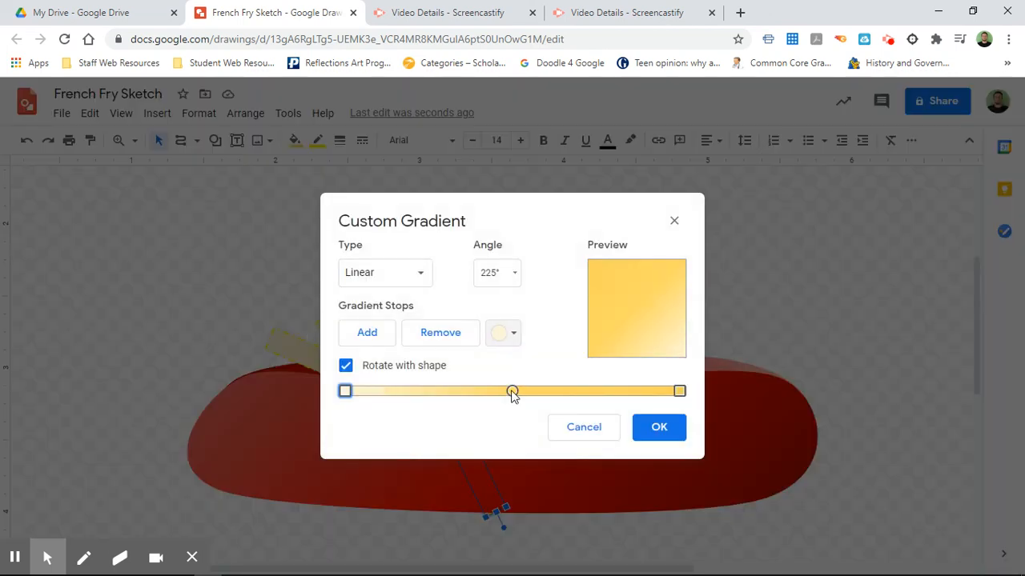
{"action": "left_click_drag", "start_coordinate": [512, 393], "coordinate": [465, 395]}
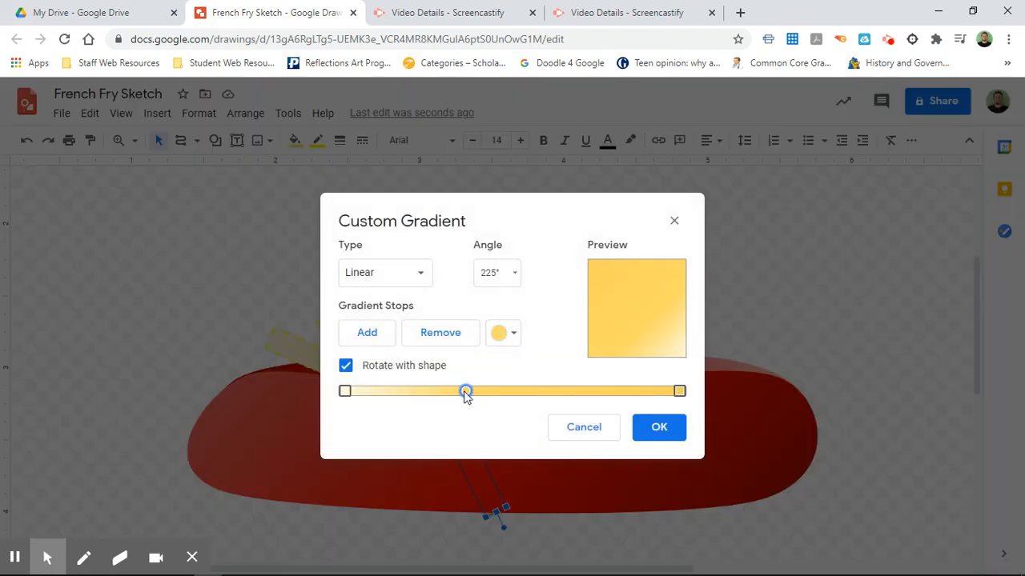
{"action": "left_click", "coordinate": [679, 436]}
{"action": "left_click", "coordinate": [750, 242]}
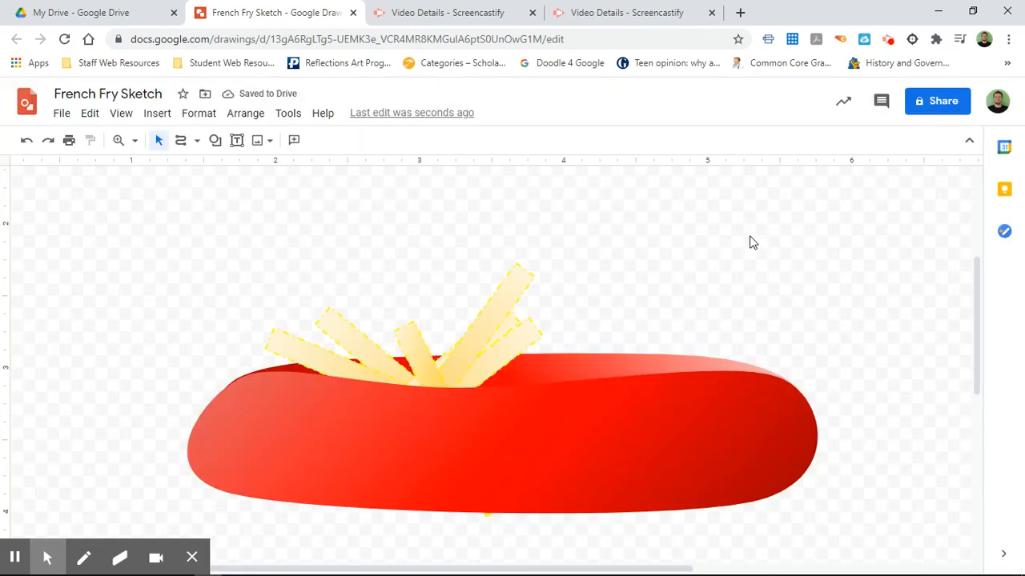
- Zoom out to view the whole drawing of the container and fries
{"action": "left_click", "coordinate": [118, 141]}
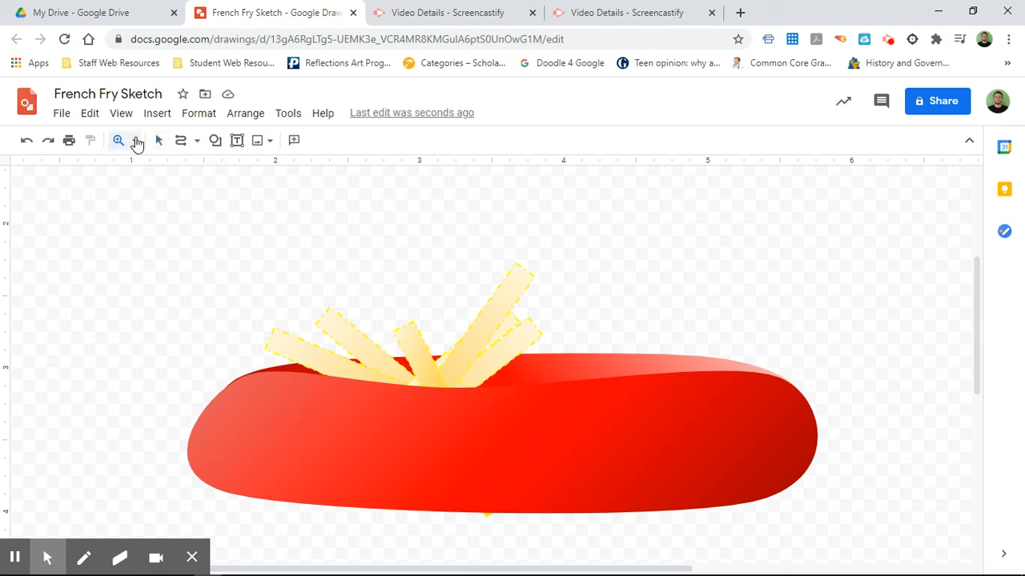
{"action": "left_click", "coordinate": [135, 141]}
{"action": "left_click", "coordinate": [158, 212]}
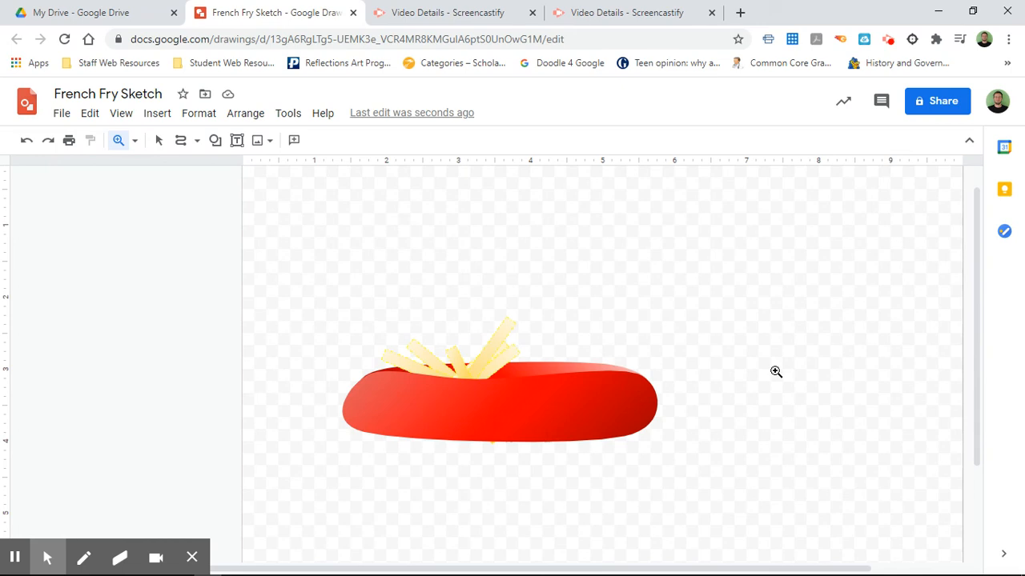
{"action": "mouse_move", "coordinate": [13, 567]}
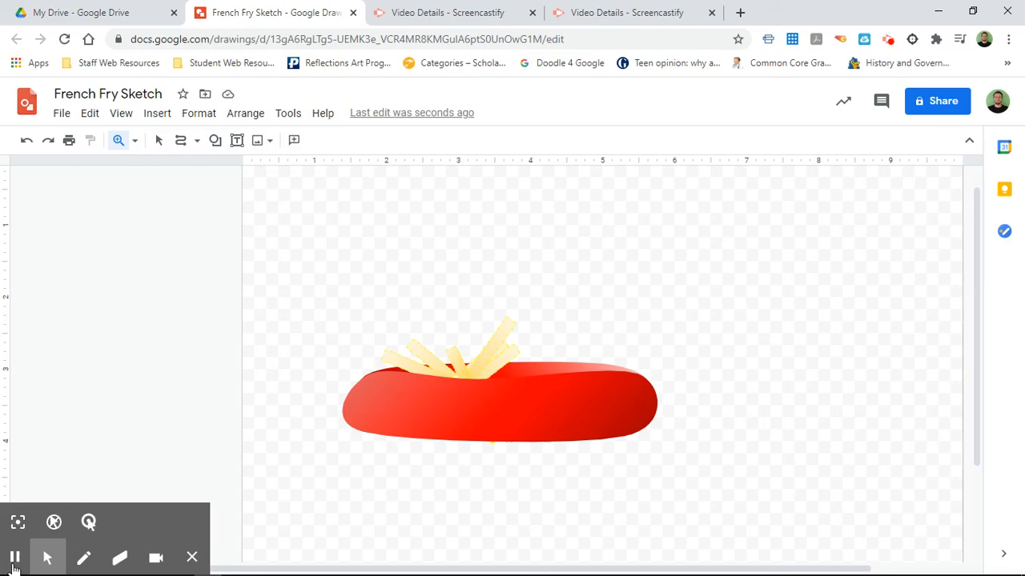